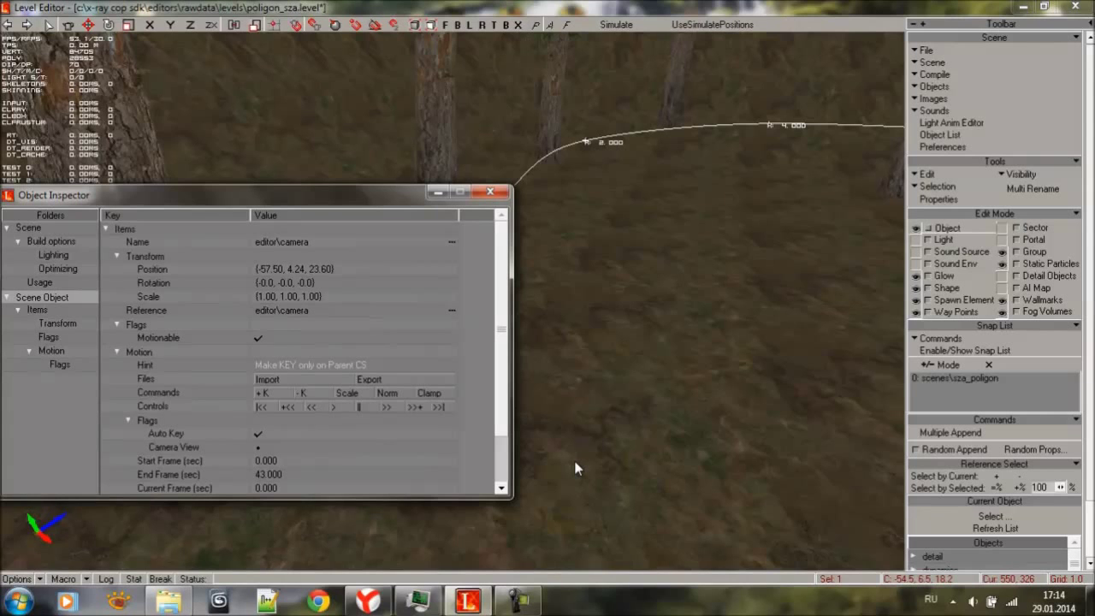
Export the camera's motion as sza_camera_test into the sza_poligon folder under anims\camera_effects\scenario_cam, and close the object's properties.
{"action": "scroll", "coordinate": [575, 468], "scroll_direction": "down", "scroll_amount": 1}
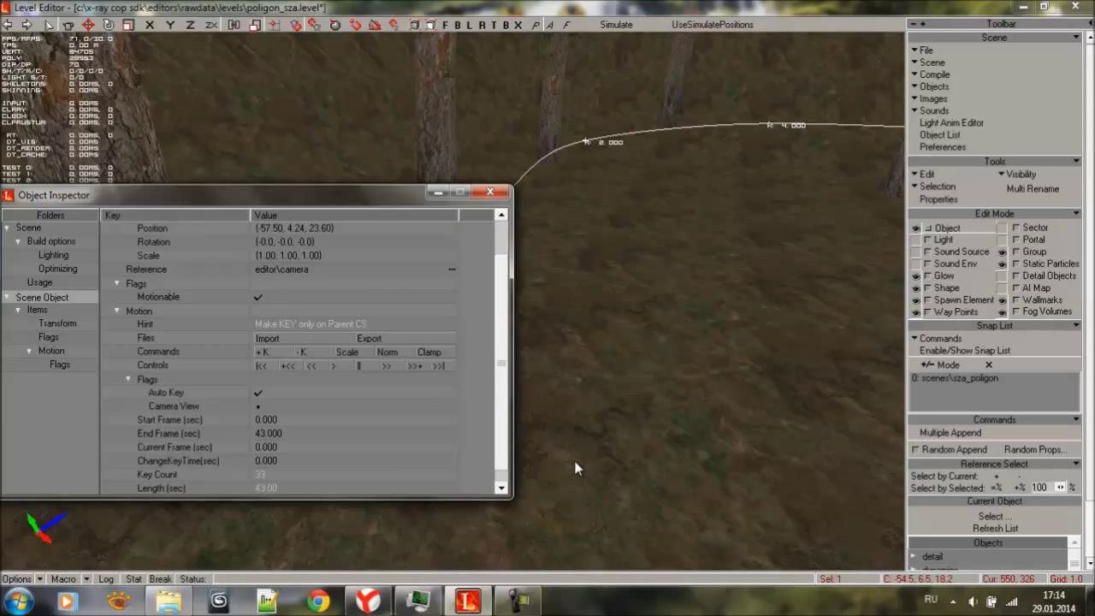
{"action": "left_click", "coordinate": [370, 339]}
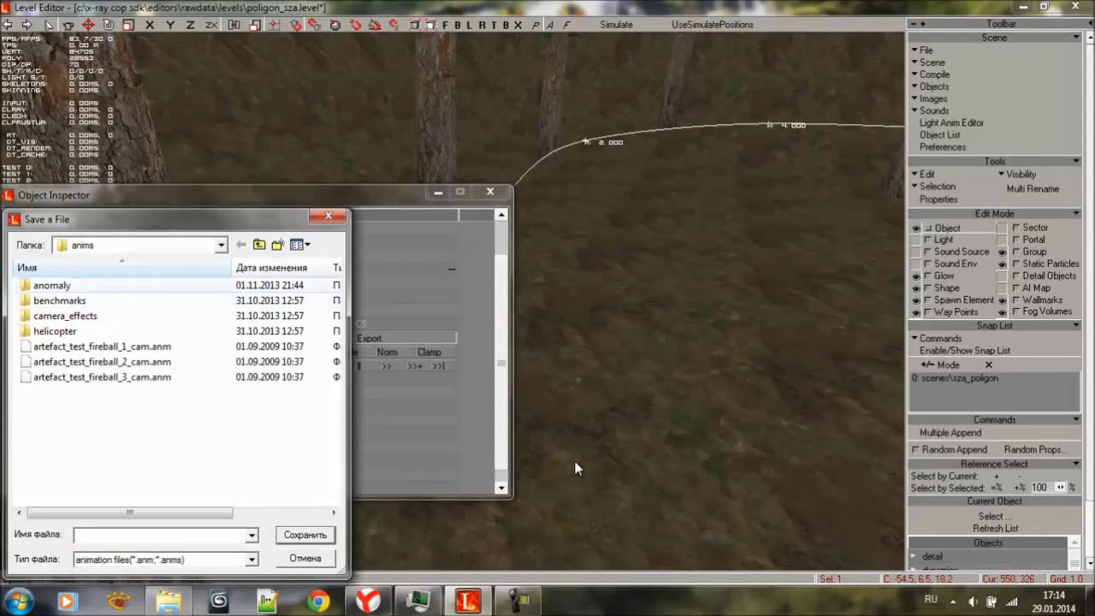
{"action": "double_click", "coordinate": [65, 316]}
{"action": "double_click", "coordinate": [65, 300]}
{"action": "key", "text": "Down"}
{"action": "key", "text": "Down"}
{"action": "key", "text": "Down"}
{"action": "key", "text": "Return"}
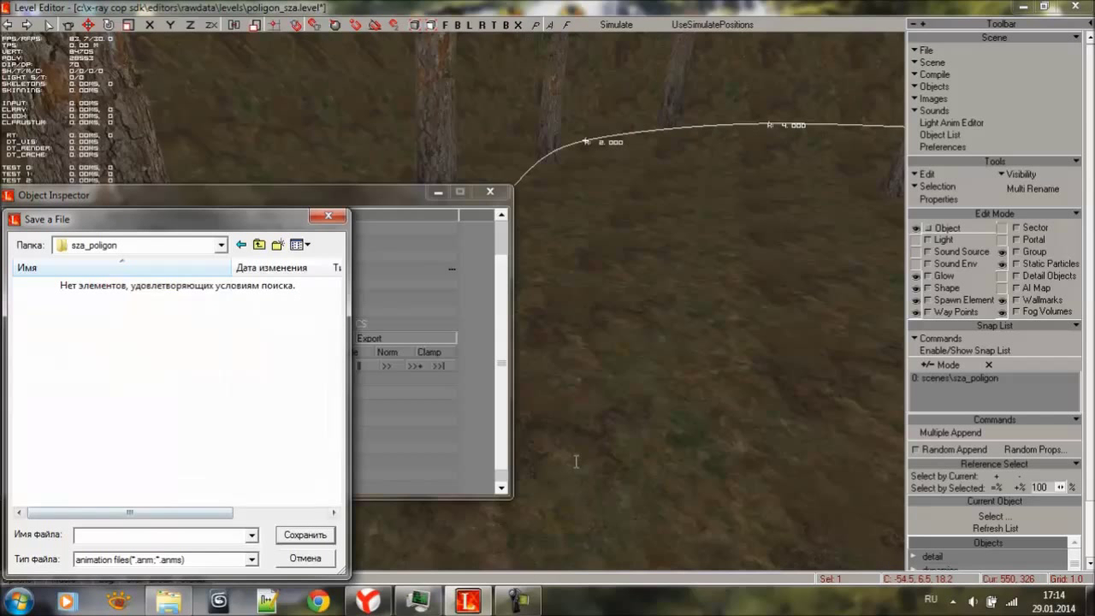
{"action": "type", "text": "sza_camera_test"}
{"action": "key", "text": "Return"}
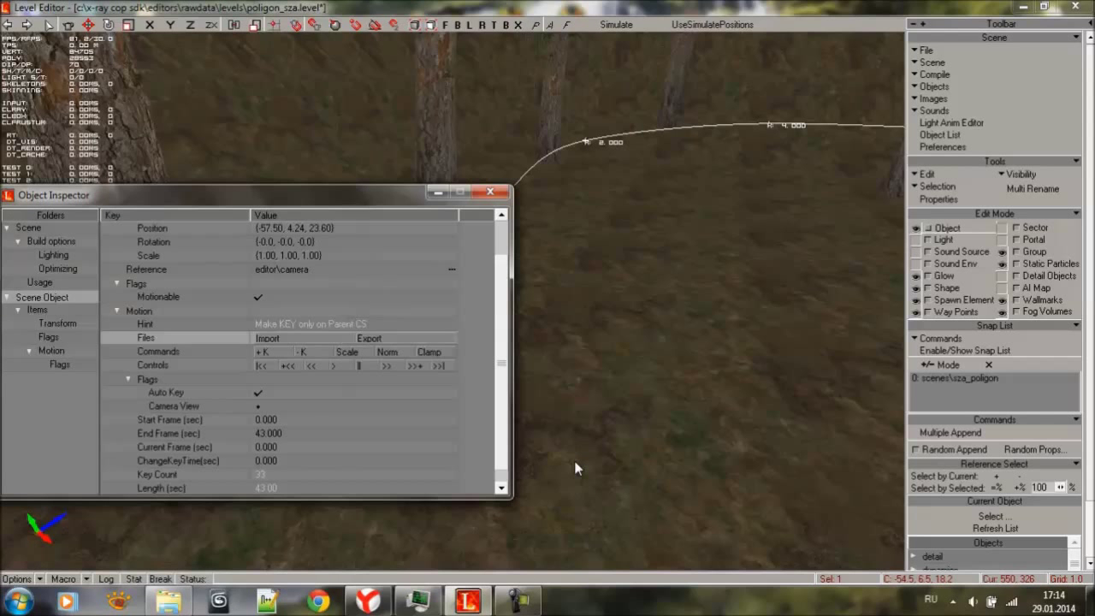
{"action": "left_click", "coordinate": [491, 192]}
Switch to Windows Explorer and copy sza_camera_test.anm from the SDK's editors\gamedata\anims\camera_effects\scenario_cam\sza_poligon folder.
{"action": "left_click", "coordinate": [174, 601]}
{"action": "left_click", "coordinate": [59, 143]}
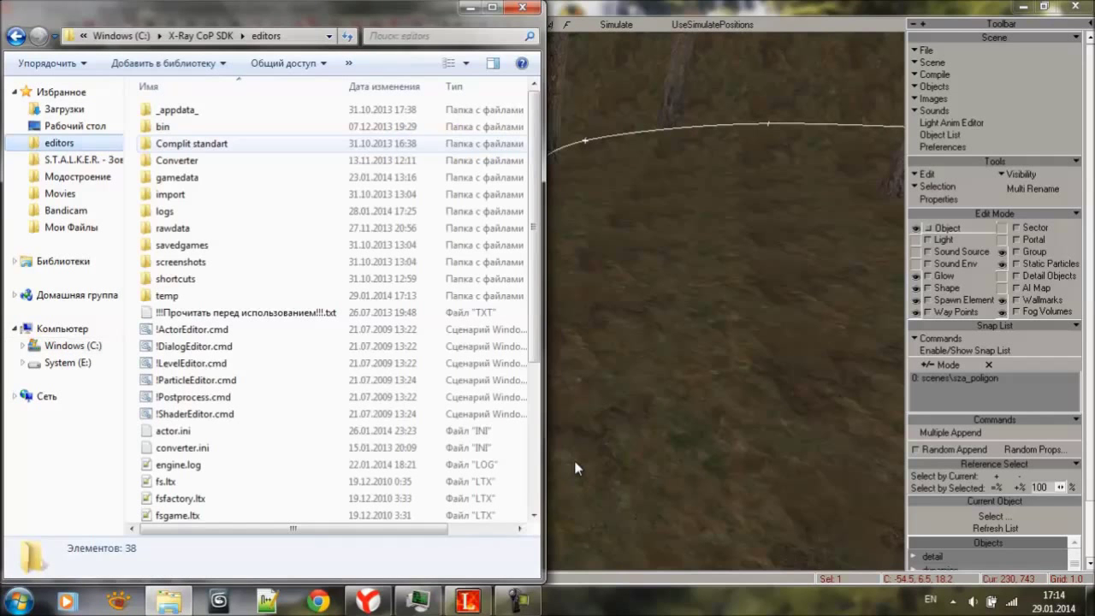
{"action": "double_click", "coordinate": [171, 177]}
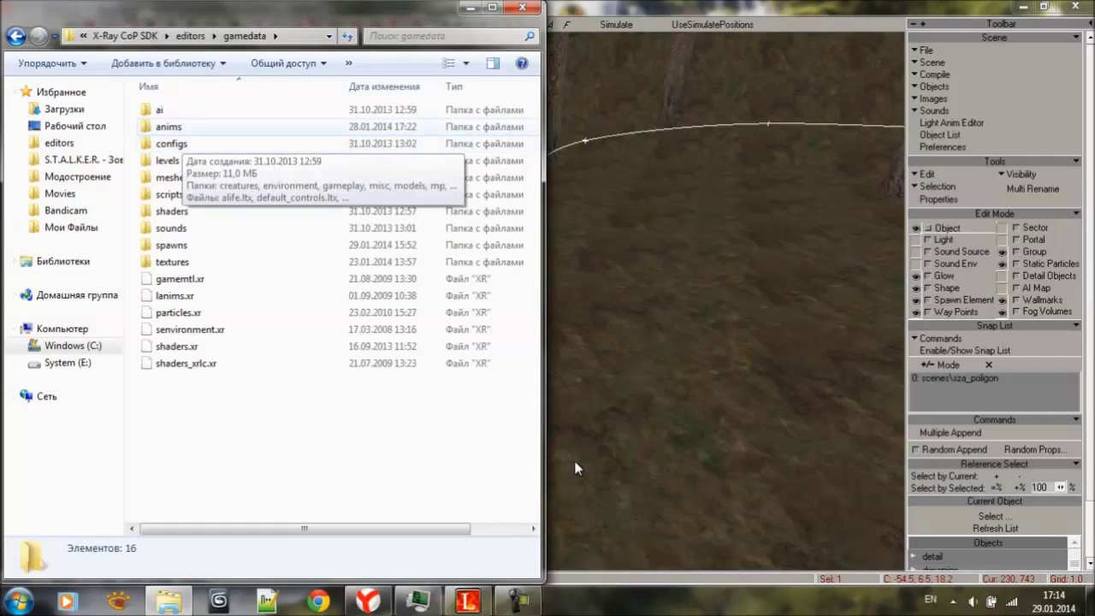
{"action": "double_click", "coordinate": [169, 127]}
{"action": "double_click", "coordinate": [188, 143]}
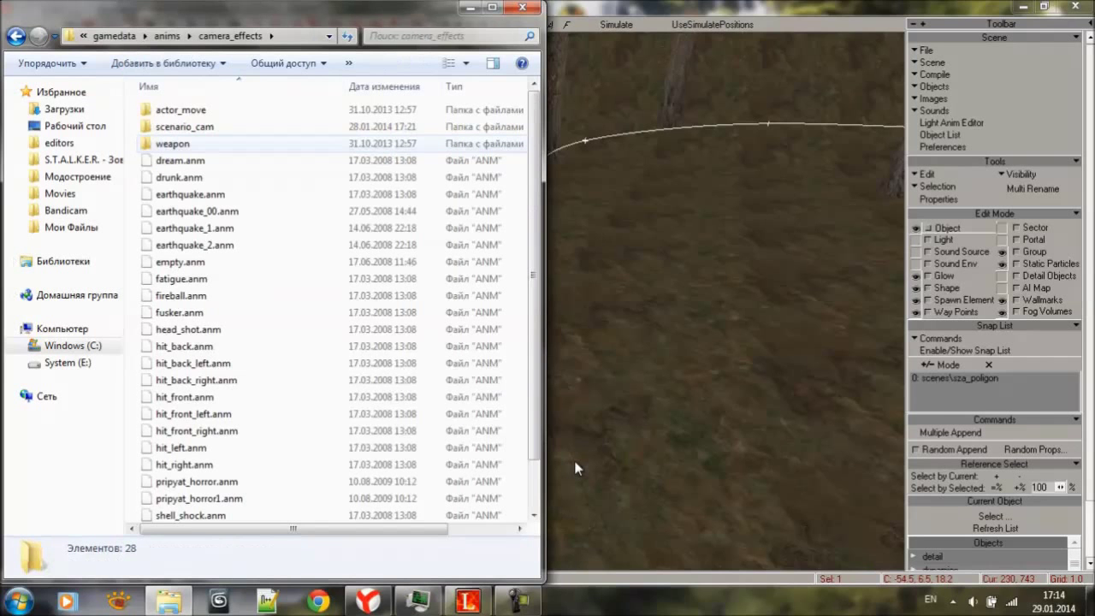
{"action": "double_click", "coordinate": [180, 127]}
{"action": "double_click", "coordinate": [180, 144]}
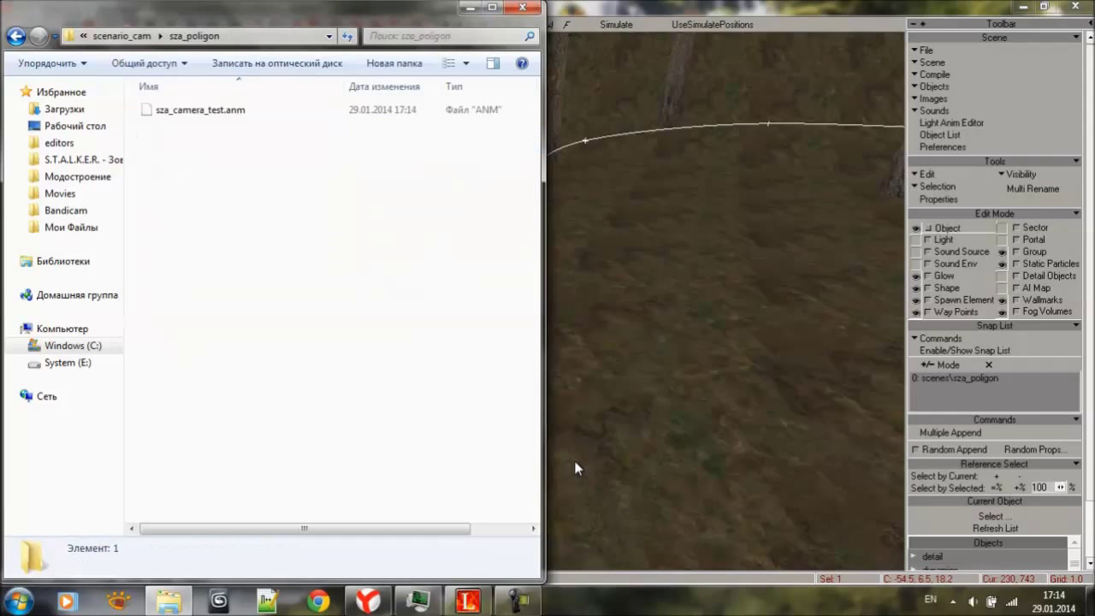
{"action": "left_click", "coordinate": [200, 110]}
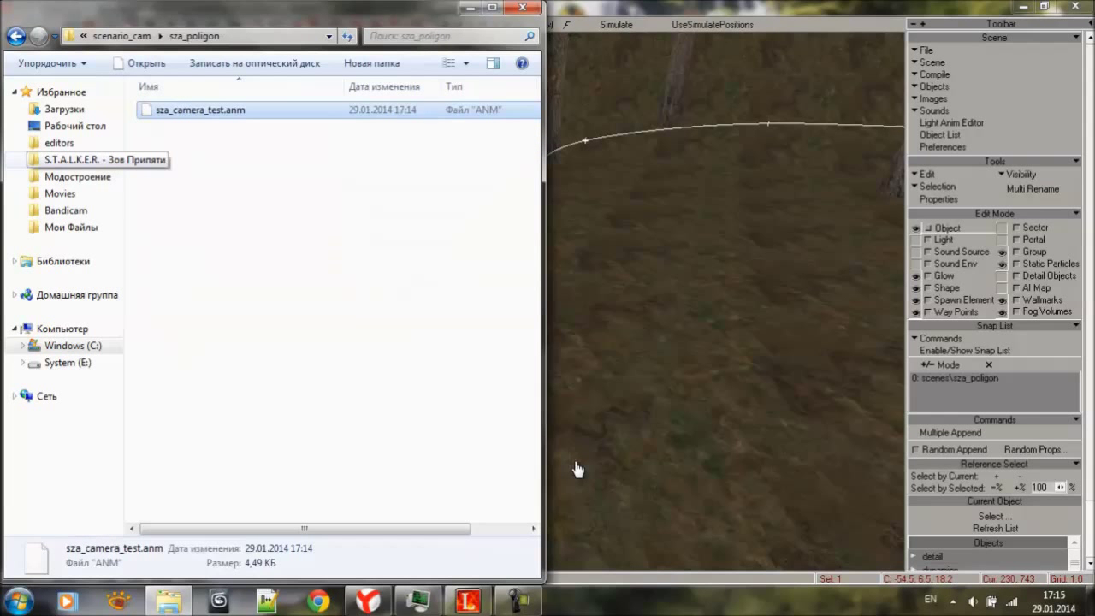
Open the gamedata\anims\camera_effects\scenario_cam\sza_poligon folder of the S.T.A.L.K.E.R. - Зов Припяти installation.
{"action": "left_click", "coordinate": [94, 160]}
{"action": "double_click", "coordinate": [178, 144]}
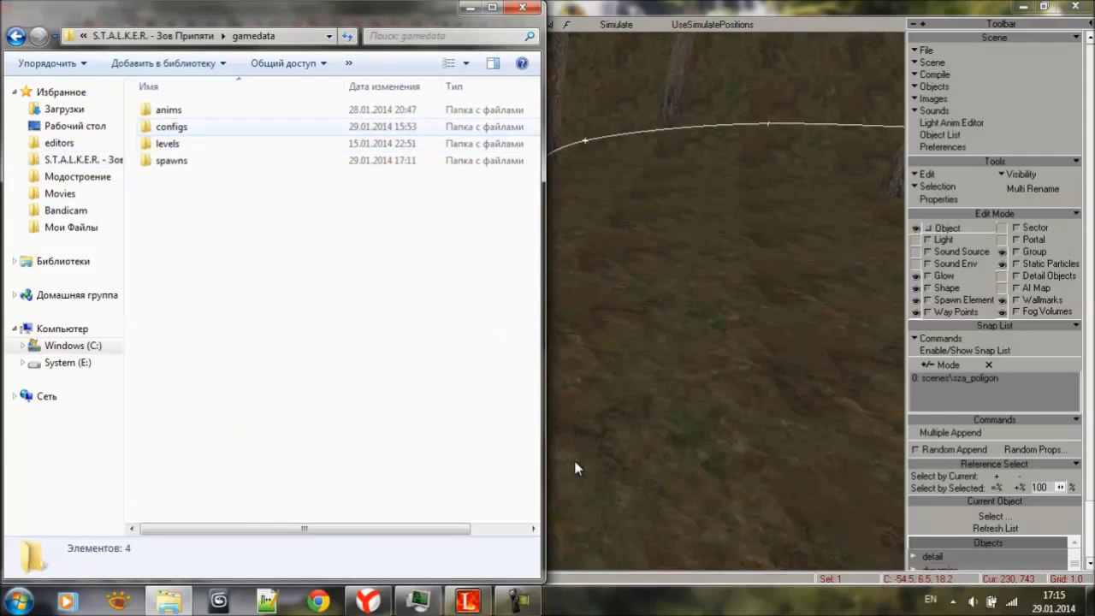
{"action": "left_click", "coordinate": [169, 110]}
{"action": "key", "text": "Return"}
{"action": "key", "text": "Down"}
{"action": "key", "text": "Return"}
{"action": "key", "text": "Down"}
{"action": "key", "text": "Return"}
{"action": "key", "text": "Down"}
{"action": "key", "text": "Return"}
{"action": "key", "text": "Return"}
Delete the old sza_camera_test.anm from the game's sza_poligon folder.
{"action": "key", "text": "Down"}
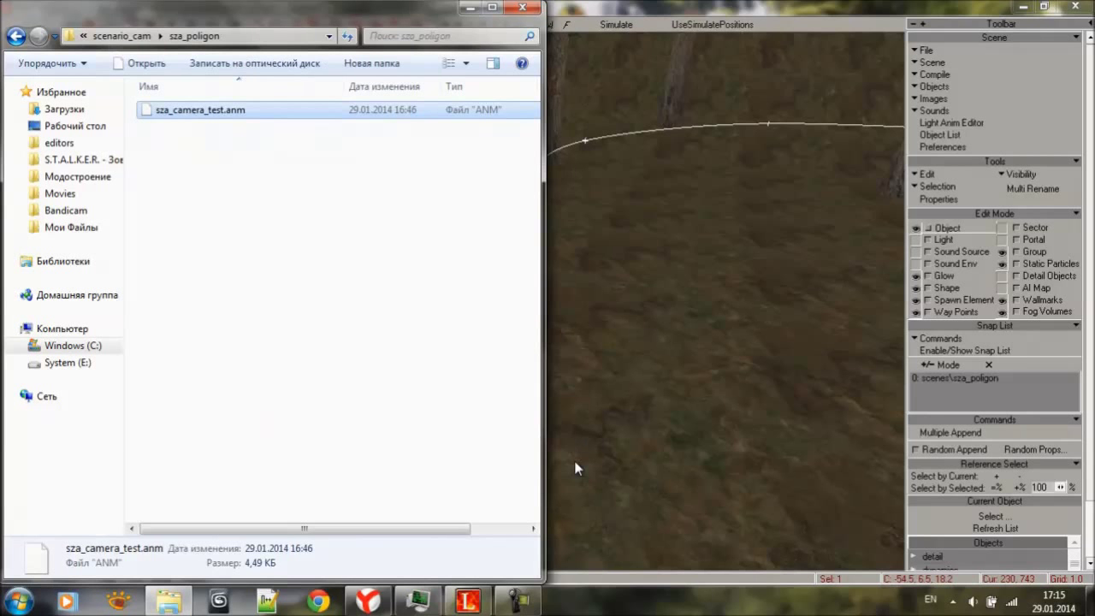
{"action": "key", "text": "Delete"}
{"action": "key", "text": "Return"}
{"action": "key", "text": "ctrl+z"}
{"action": "key", "text": "Delete"}
{"action": "key", "text": "Return"}
Paste the copied sza_camera_test.anm into the game's sza_poligon folder and go back to the SDK's editors folder.
{"action": "key", "text": "shift+F10"}
{"action": "key", "text": "Down"}
{"action": "key", "text": "Down"}
{"action": "key", "text": "Down"}
{"action": "key", "text": "Down"}
{"action": "key", "text": "Down"}
{"action": "key", "text": "Down"}
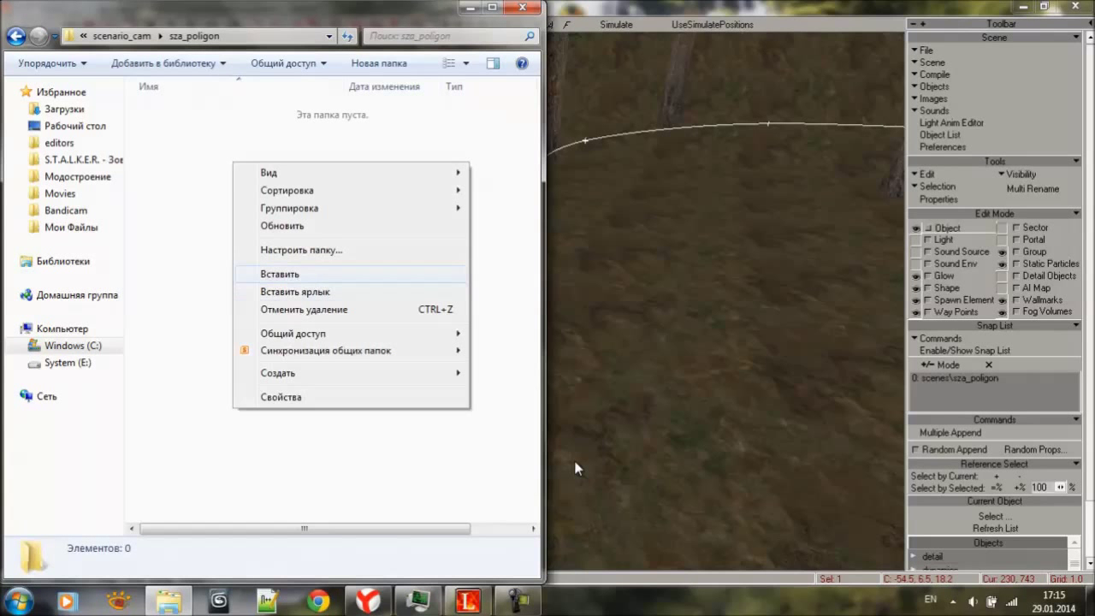
{"action": "key", "text": "Return"}
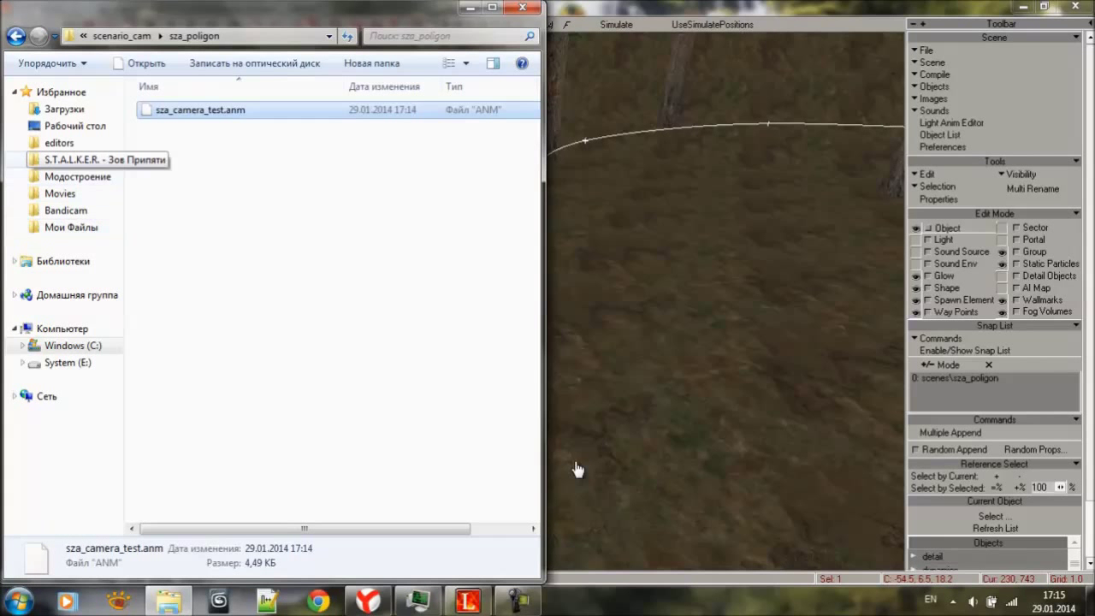
{"action": "left_click", "coordinate": [59, 143]}
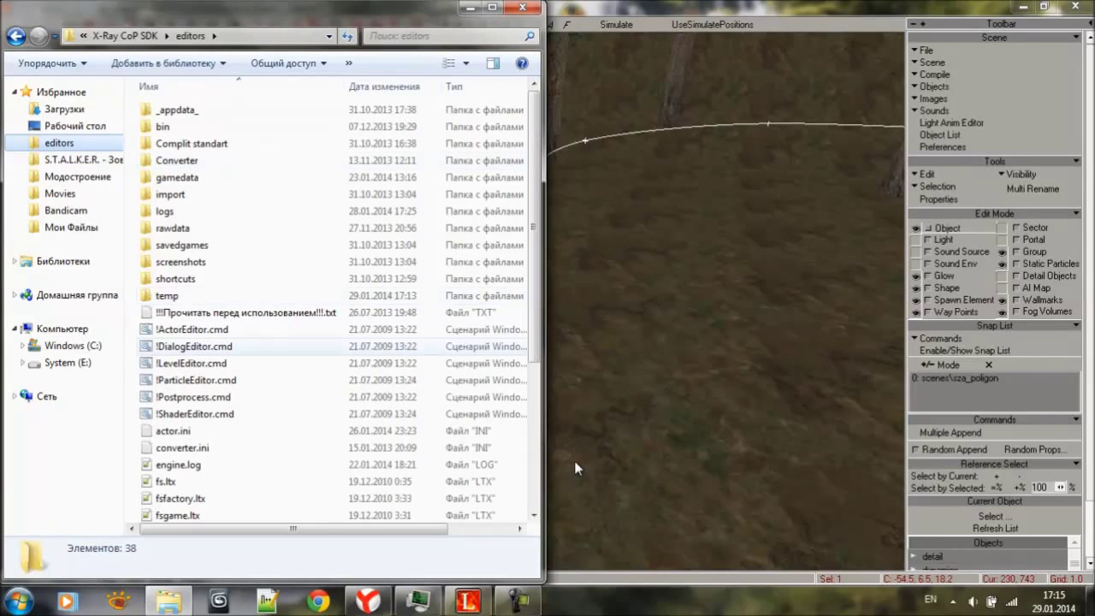
Switch to the Level Editor and place a box shape on the ground by the barrel under the camera.
{"action": "key", "text": "alt+Tab"}
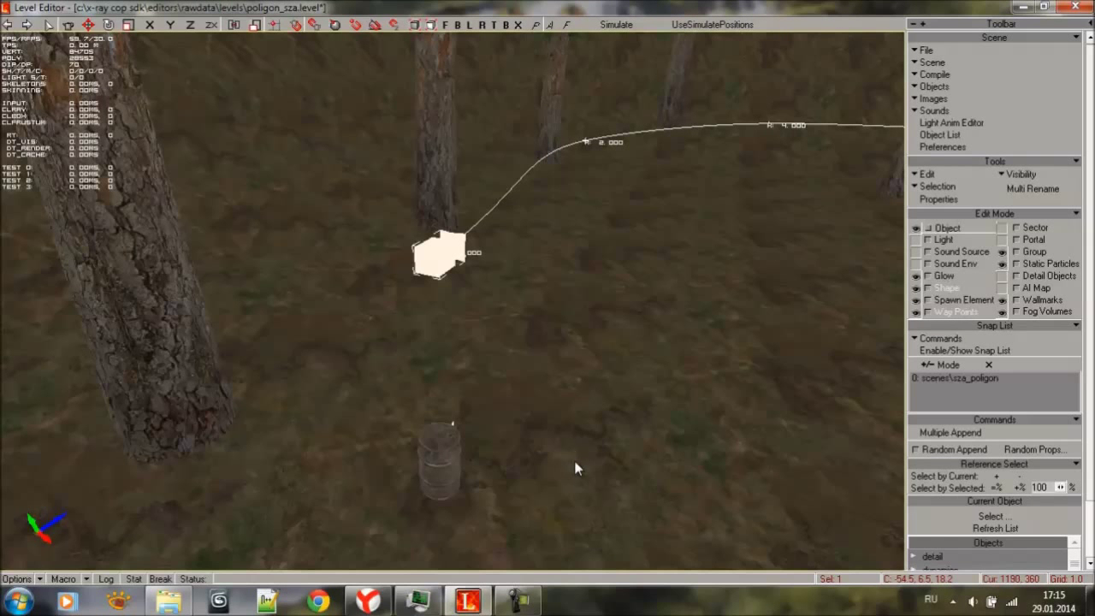
{"action": "left_click", "coordinate": [963, 300]}
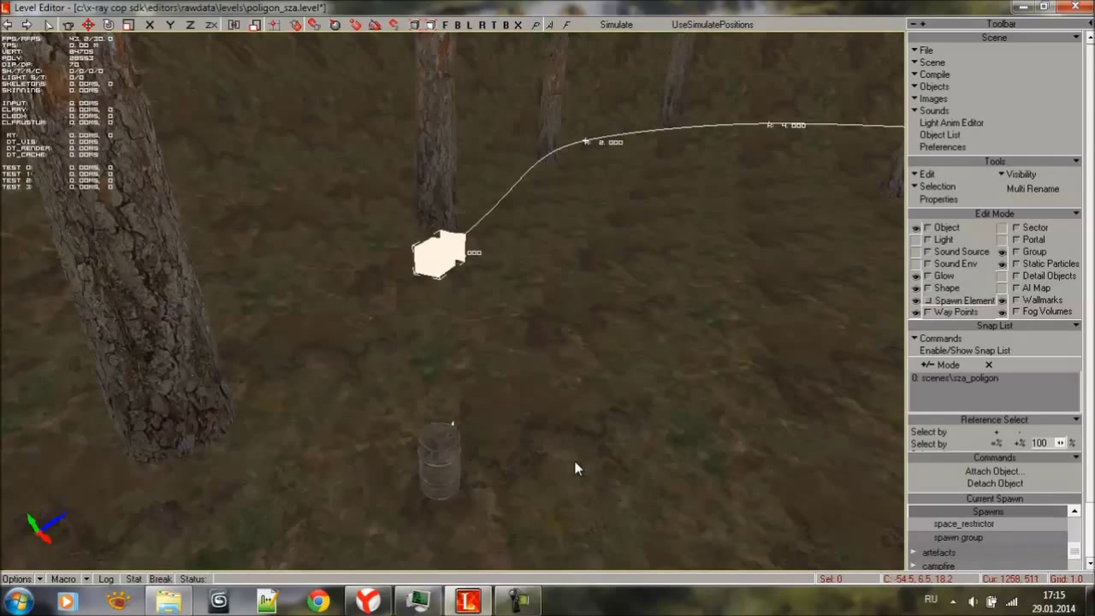
{"action": "key", "text": "6"}
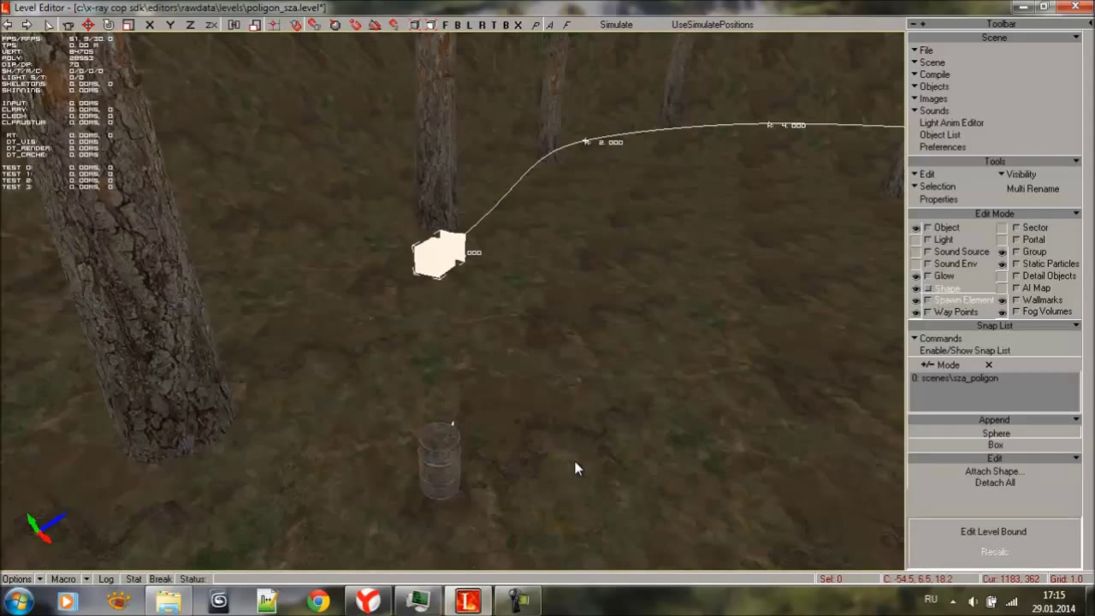
{"action": "left_click", "coordinate": [996, 445]}
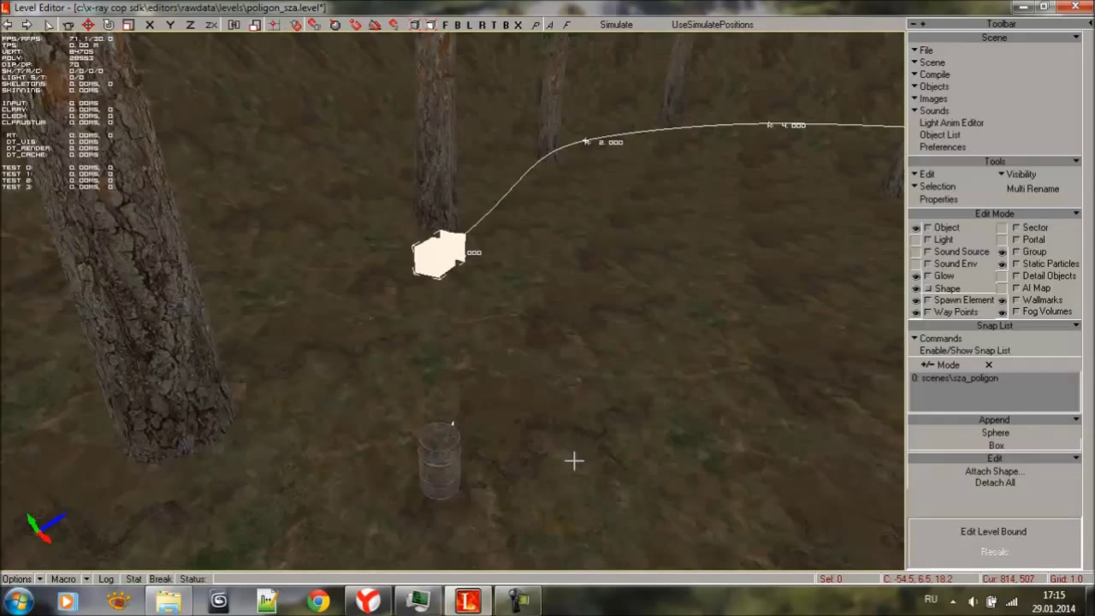
{"action": "right_click_drag", "start_coordinate": [653, 407], "coordinate": [637, 462], "text": "shift"}
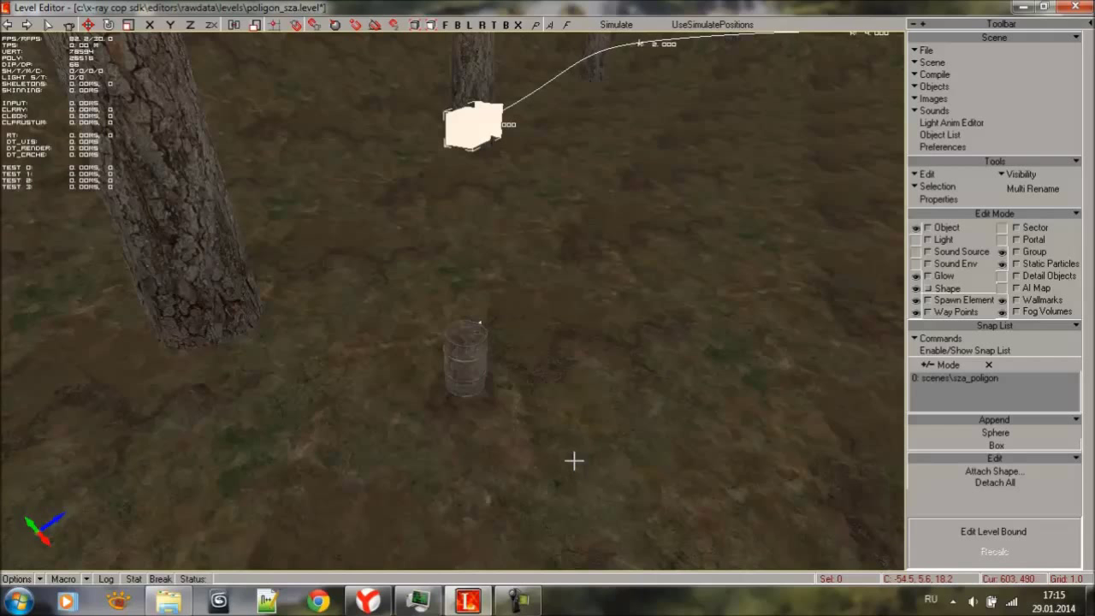
{"action": "left_click", "coordinate": [574, 462]}
Scale the box shape up around the barrel to about 7.11 × 8.47 × 7.11.
{"action": "left_click", "coordinate": [128, 25]}
{"action": "mouse_move", "coordinate": [575, 461]}
{"action": "left_mouse_down"}
{"action": "mouse_move", "coordinate": [616, 462]}
{"action": "mouse_move", "coordinate": [574, 461]}
{"action": "mouse_move", "coordinate": [592, 462]}
{"action": "mouse_move", "coordinate": [579, 471]}
{"action": "mouse_move", "coordinate": [599, 496]}
{"action": "left_mouse_up"}
{"action": "left_click", "coordinate": [170, 25]}
{"action": "key", "text": "v"}
{"action": "right_click_drag", "start_coordinate": [575, 462], "coordinate": [575, 445], "text": "shift"}
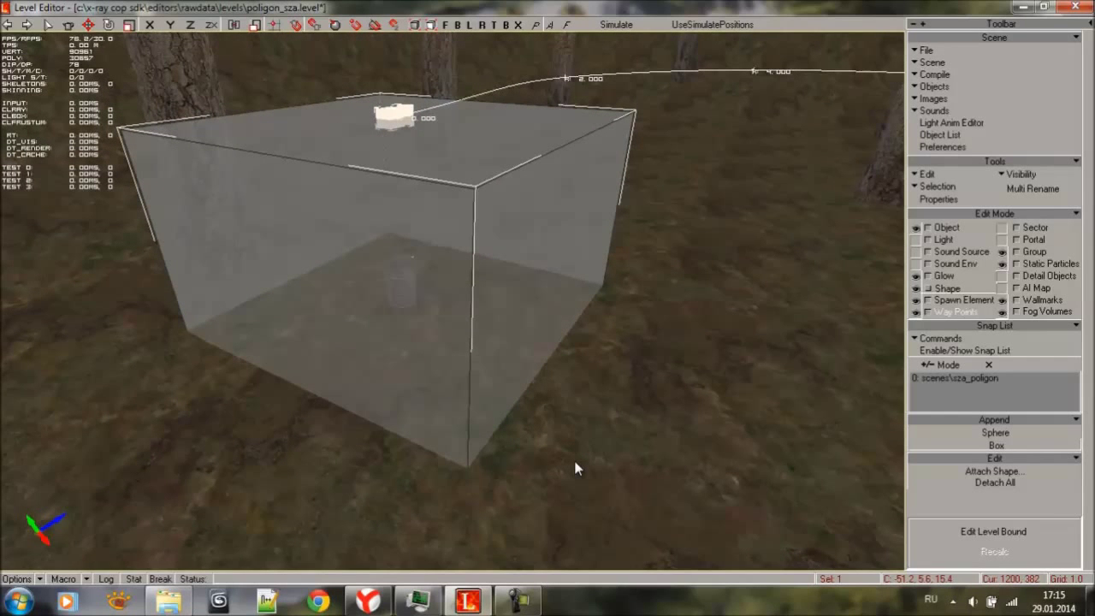
Place a space_restrictor spawn element beside the box and attach the box shape to it.
{"action": "left_click", "coordinate": [956, 311]}
{"action": "left_click", "coordinate": [964, 301]}
{"action": "left_click_drag", "start_coordinate": [1090, 359], "coordinate": [1090, 418]}
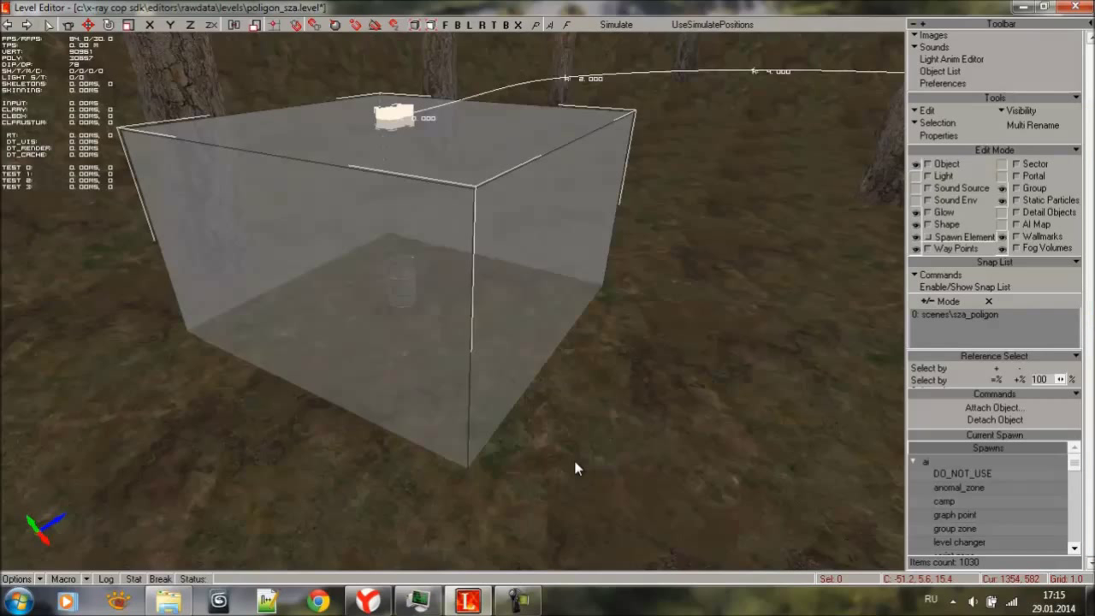
{"action": "scroll", "coordinate": [989, 509], "scroll_direction": "down", "scroll_amount": 5}
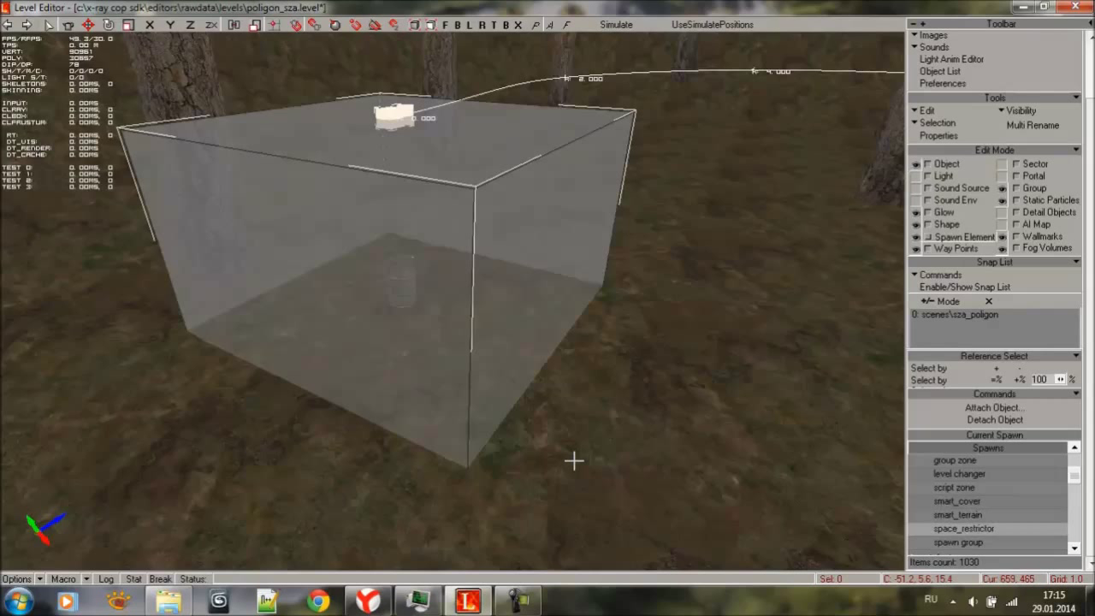
{"action": "left_click", "coordinate": [574, 461]}
{"action": "left_click", "coordinate": [994, 408]}
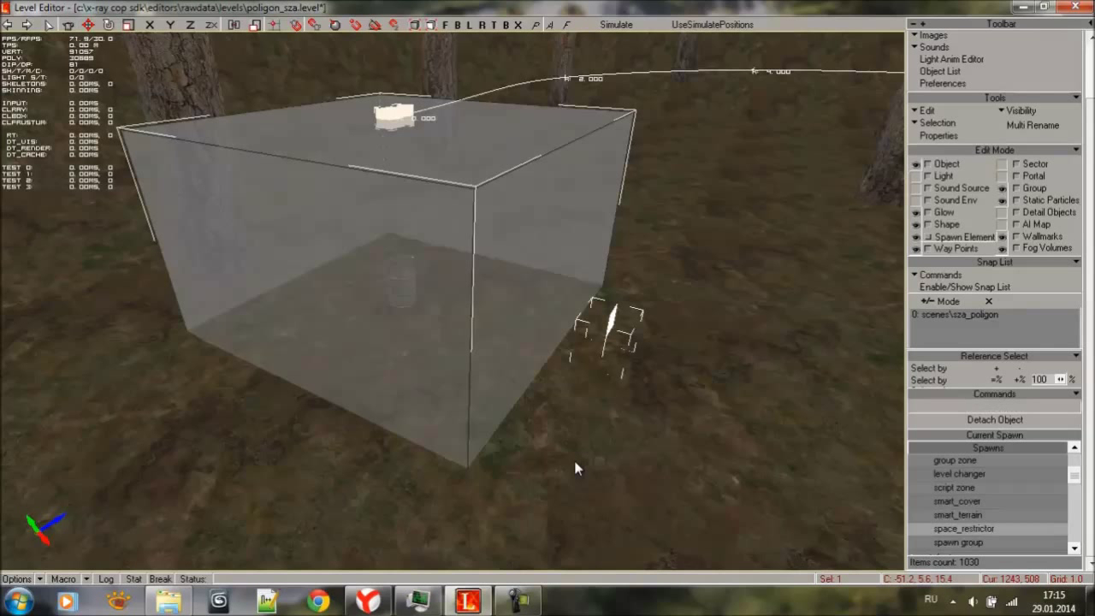
{"action": "left_click", "coordinate": [585, 244]}
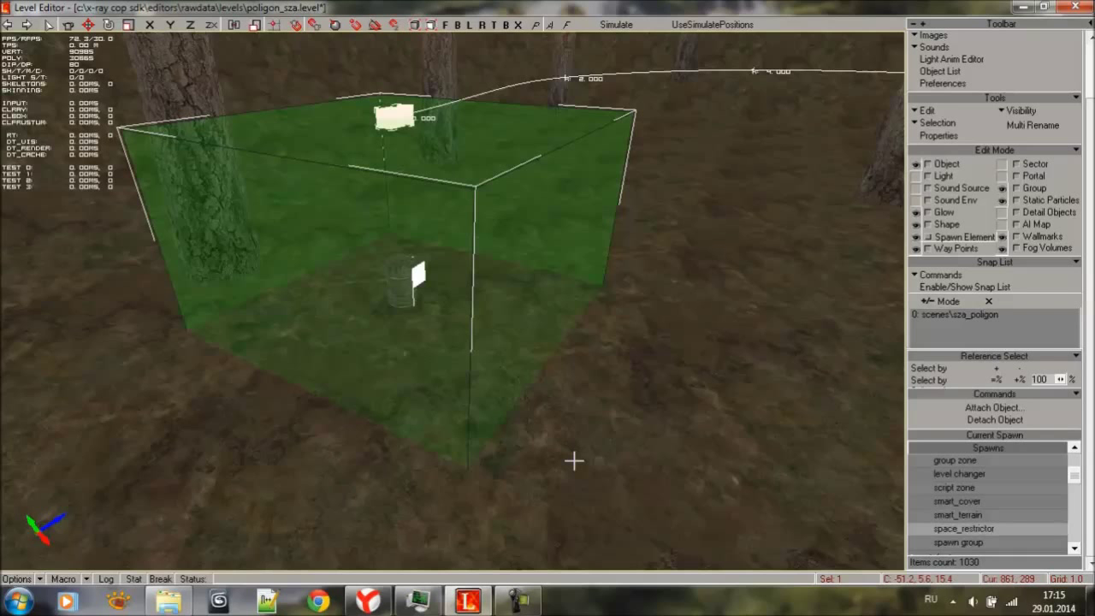
Open the space restrictor's properties and set its restrictor type to NOT A restrictor.
{"action": "key", "text": "alt+Return"}
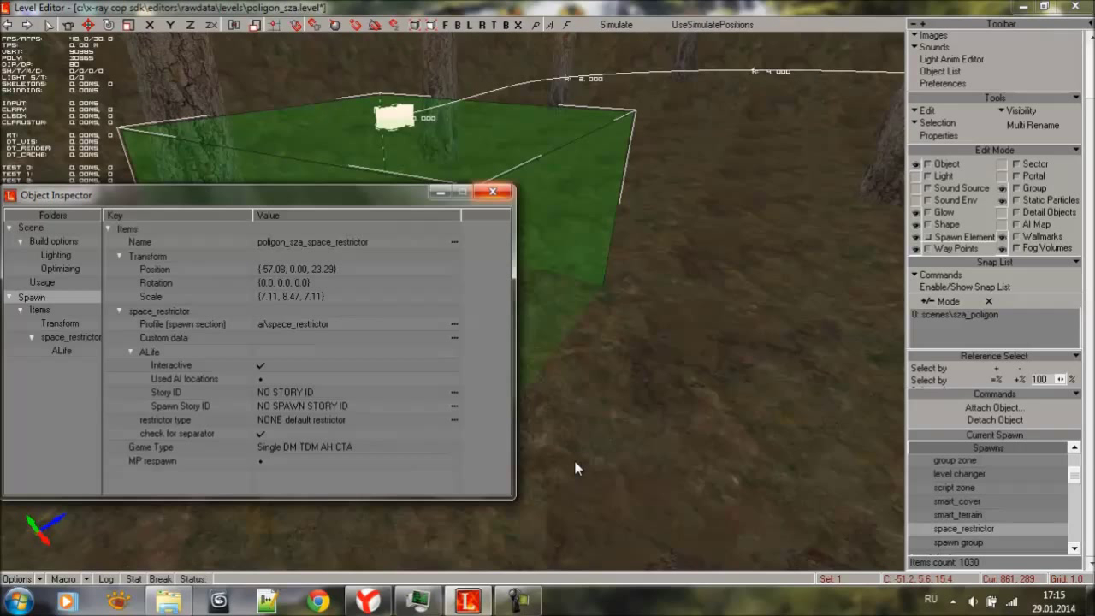
{"action": "left_click", "coordinate": [301, 421]}
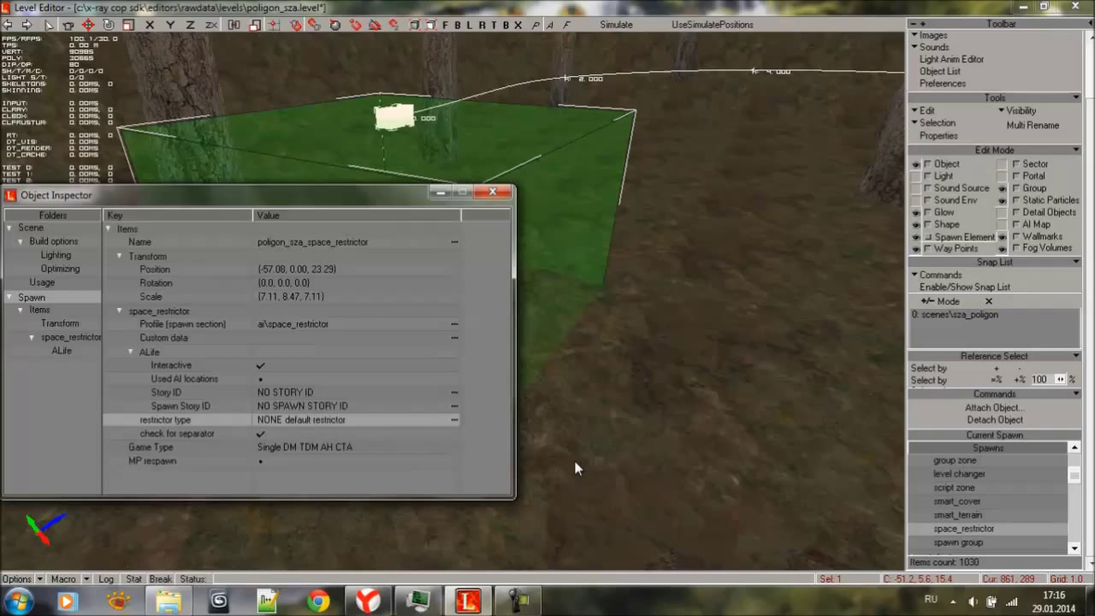
{"action": "left_click", "coordinate": [309, 426]}
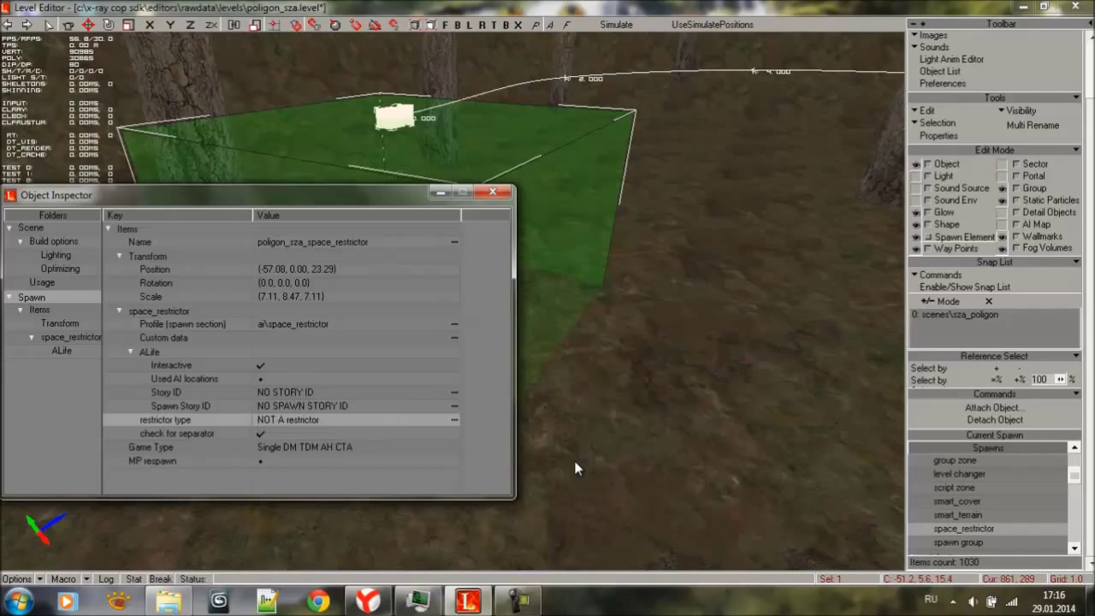
Switch to the cutscene article in the browser and copy the first code block with the [logic] and [story_object] sections.
{"action": "key", "text": "alt+Tab"}
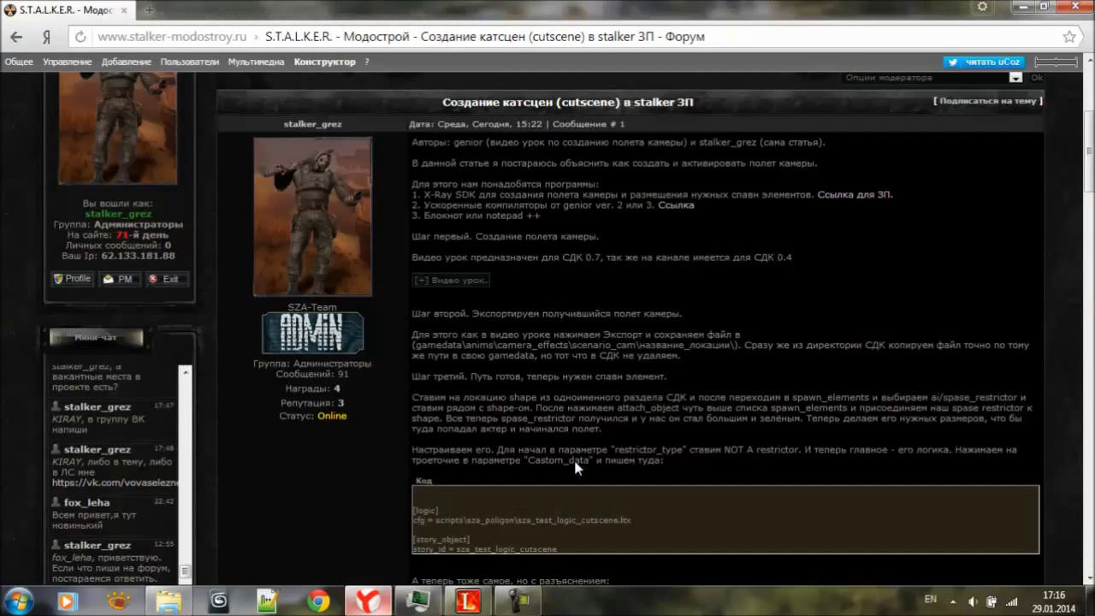
{"action": "scroll", "coordinate": [577, 466], "scroll_direction": "down", "scroll_amount": 1}
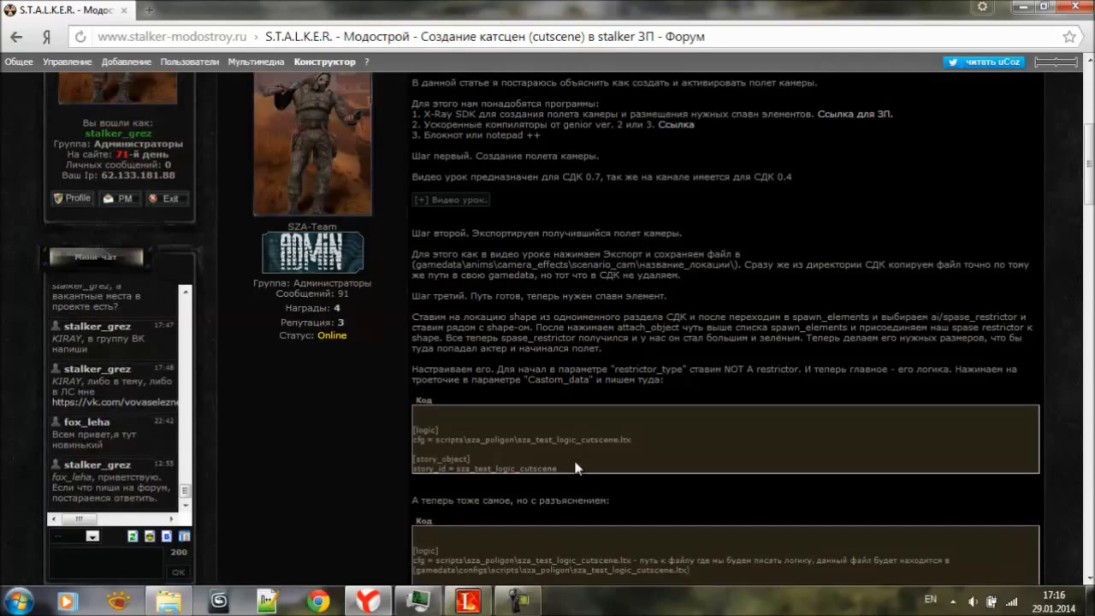
{"action": "mouse_move", "coordinate": [548, 469]}
{"action": "left_mouse_down"}
{"action": "mouse_move", "coordinate": [436, 449]}
{"action": "mouse_move", "coordinate": [414, 430]}
{"action": "left_mouse_up"}
{"action": "key", "text": "ctrl+c"}
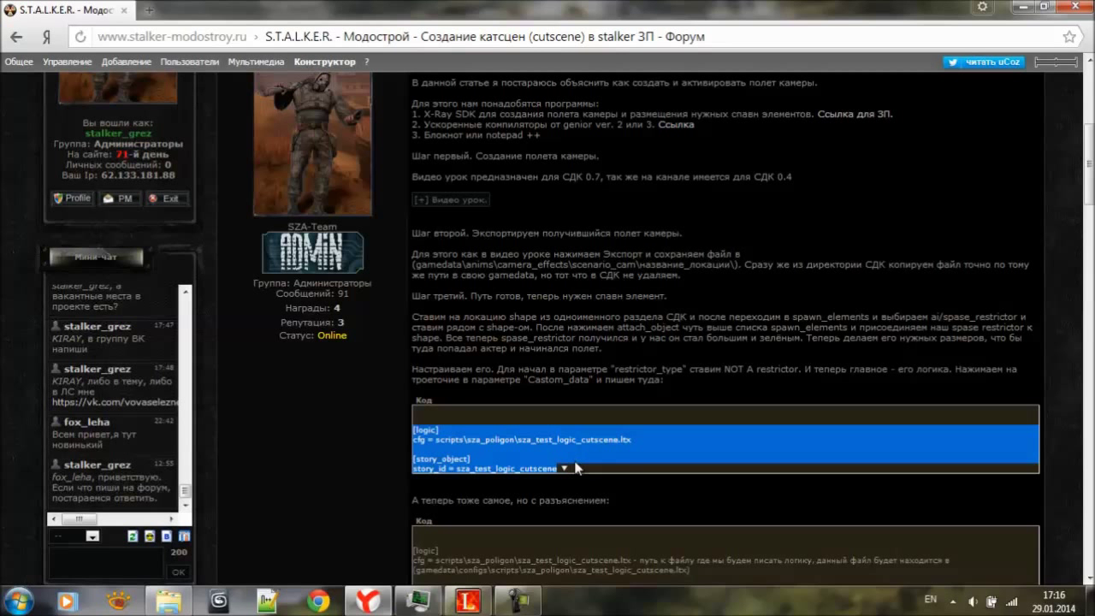
Return to the Level Editor and paste the copied [logic] and [story_object] code into the space restrictor's custom data.
{"action": "key", "text": "alt+Tab"}
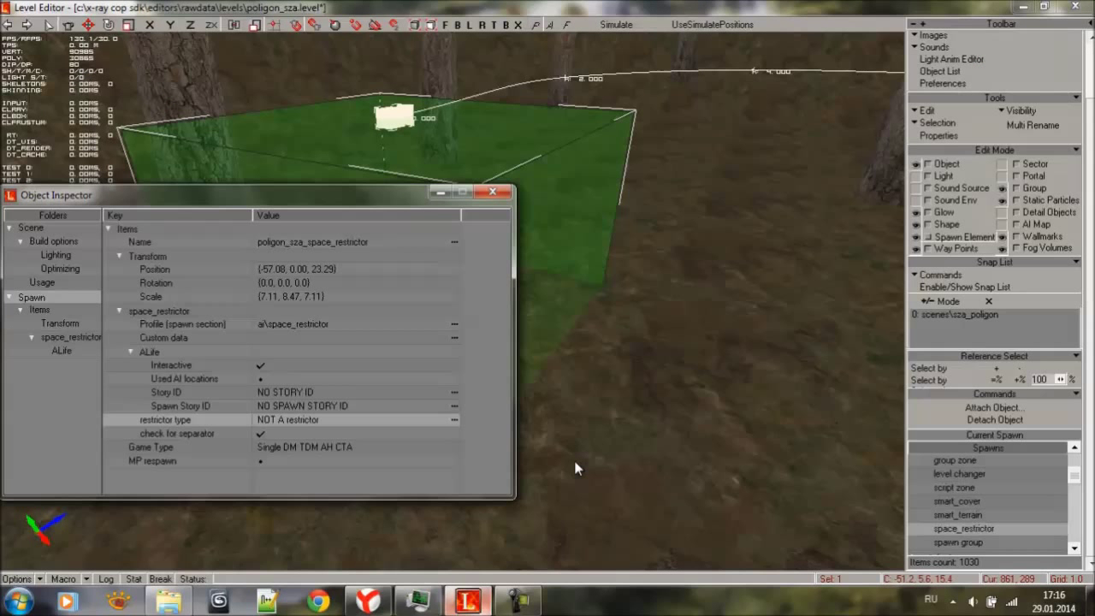
{"action": "left_click", "coordinate": [454, 338]}
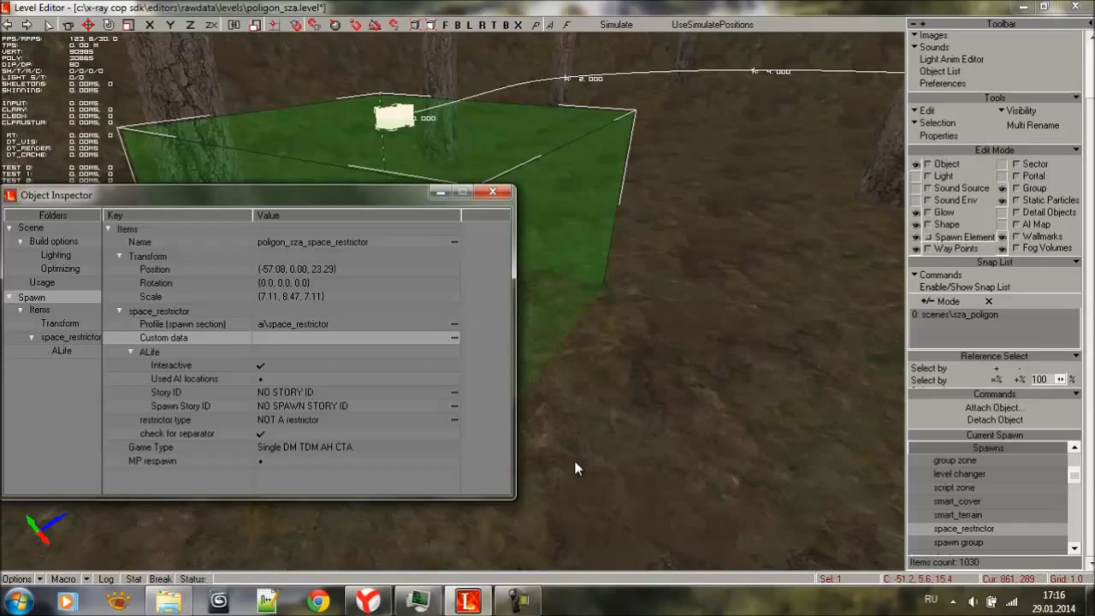
{"action": "key", "text": "ctrl+v"}
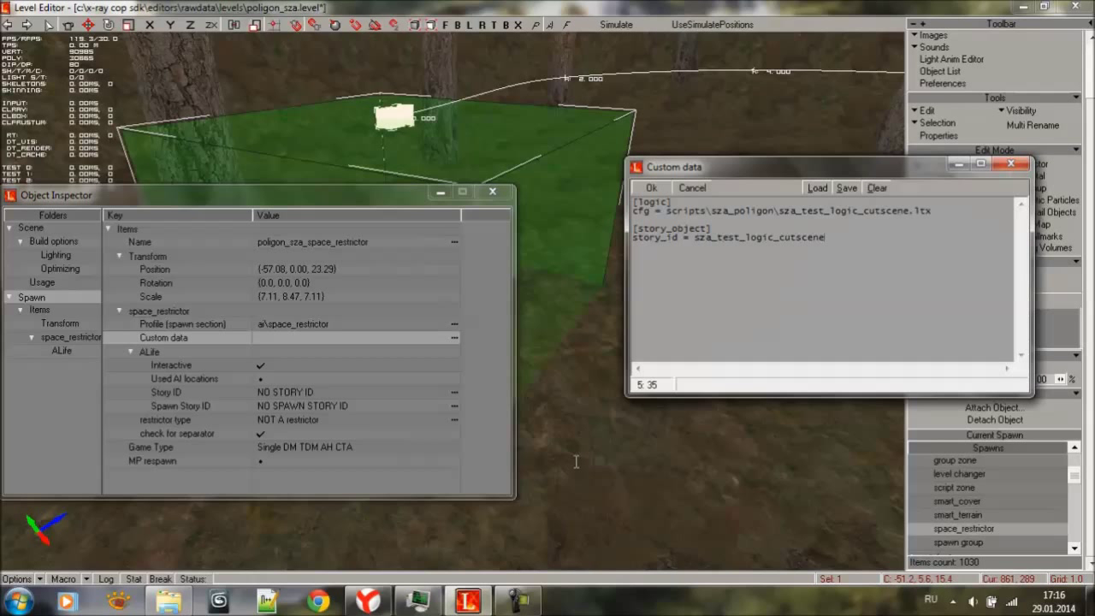
Copy the story_id value from the custom data, accept the data, and rename the space restrictor to sza_test_logic_cutscene.
{"action": "key", "text": "ctrl+shift+Left"}
{"action": "key", "text": "ctrl+c"}
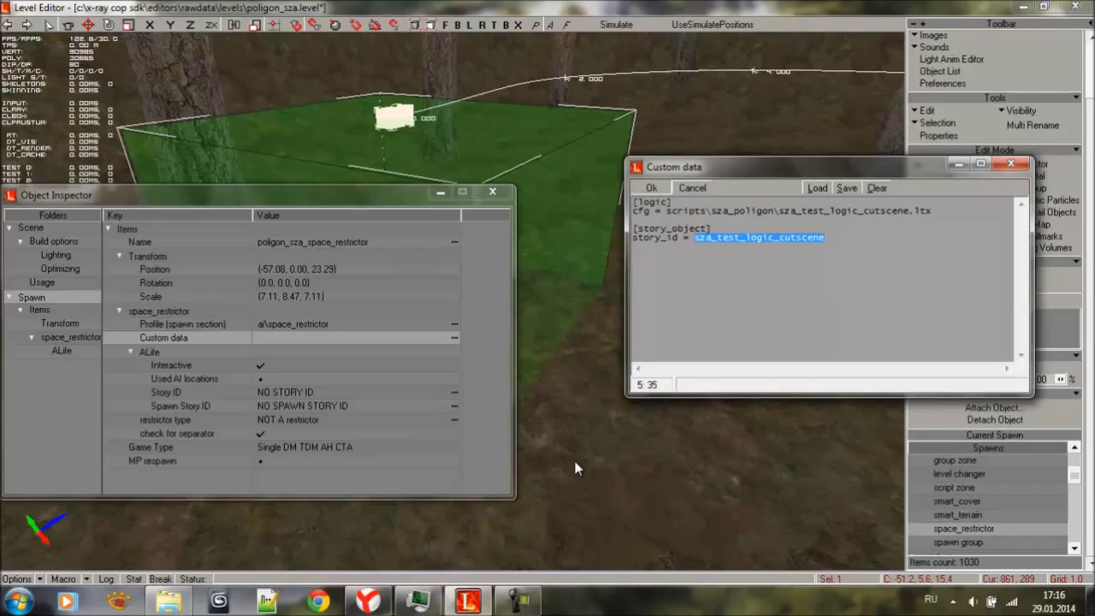
{"action": "left_click", "coordinate": [652, 189]}
{"action": "left_click", "coordinate": [313, 242]}
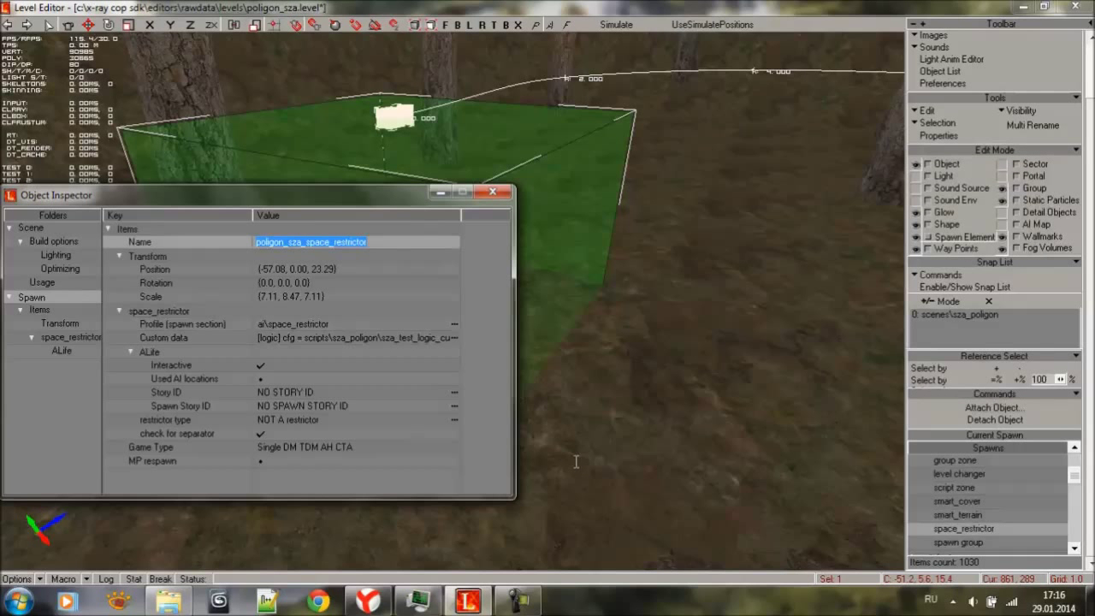
{"action": "key", "text": "ctrl+v"}
{"action": "key", "text": "Down"}
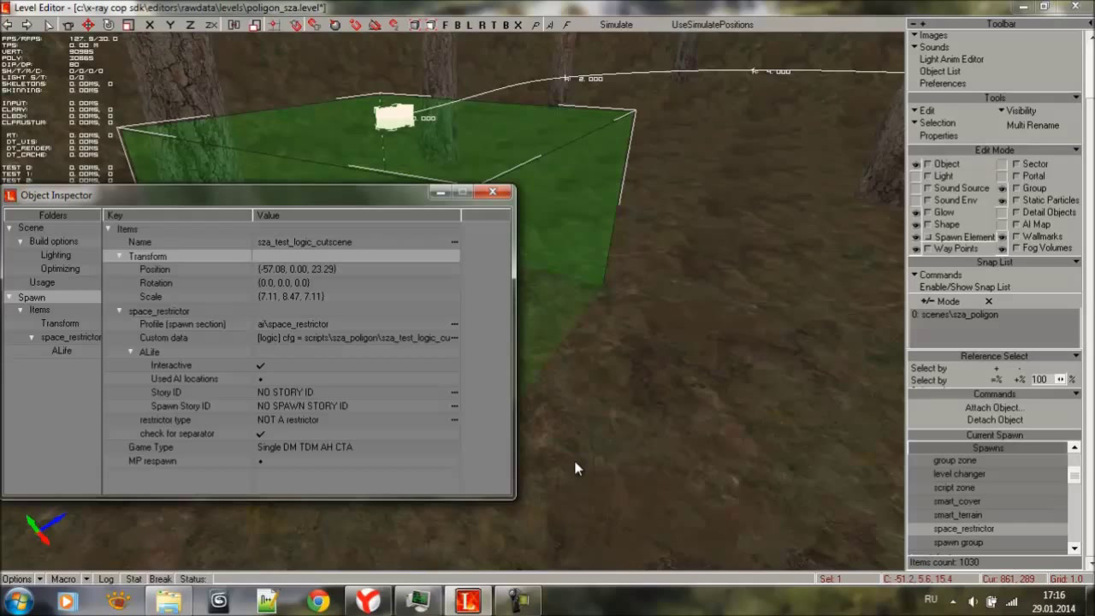
Reopen the space restrictor's custom data and copy the file name sza_test_logic_cutscene.ltx from the cfg path.
{"action": "key", "text": "Down"}
{"action": "key", "text": "Down"}
{"action": "key", "text": "Down"}
{"action": "key", "text": "Down"}
{"action": "key", "text": "Down"}
{"action": "key", "text": "Down"}
{"action": "key", "text": "Return"}
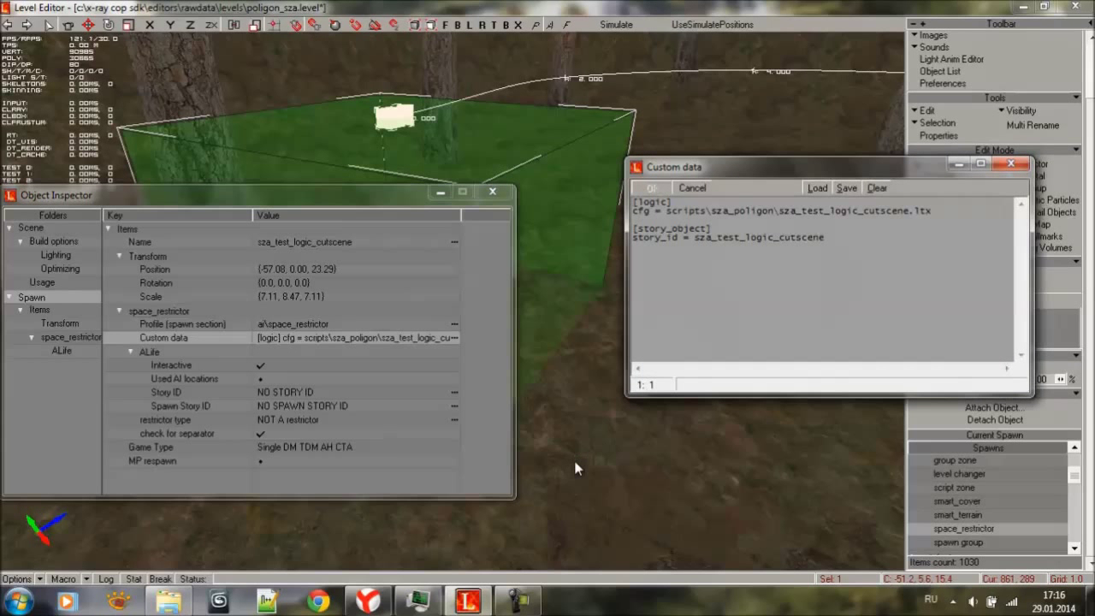
{"action": "left_click_drag", "start_coordinate": [667, 210], "coordinate": [935, 219]}
{"action": "left_click", "coordinate": [717, 228]}
{"action": "key", "text": "shift+Right"}
{"action": "key", "text": "shift+Right"}
{"action": "key", "text": "shift+Right"}
{"action": "key", "text": "shift+Right"}
{"action": "key", "text": "shift+Right"}
{"action": "key", "text": "shift+Right"}
{"action": "key", "text": "shift+Right"}
{"action": "key", "text": "shift+Right"}
{"action": "key", "text": "shift+Right"}
{"action": "key", "text": "shift+Right"}
{"action": "key", "text": "shift+Right"}
{"action": "key", "text": "shift+Right"}
{"action": "key", "text": "shift+Right"}
{"action": "key", "text": "shift+Right"}
{"action": "key", "text": "shift+Right"}
{"action": "key", "text": "shift+Right"}
{"action": "key", "text": "shift+Right"}
{"action": "key", "text": "shift+Right"}
{"action": "key", "text": "shift+Right"}
{"action": "key", "text": "shift+Right"}
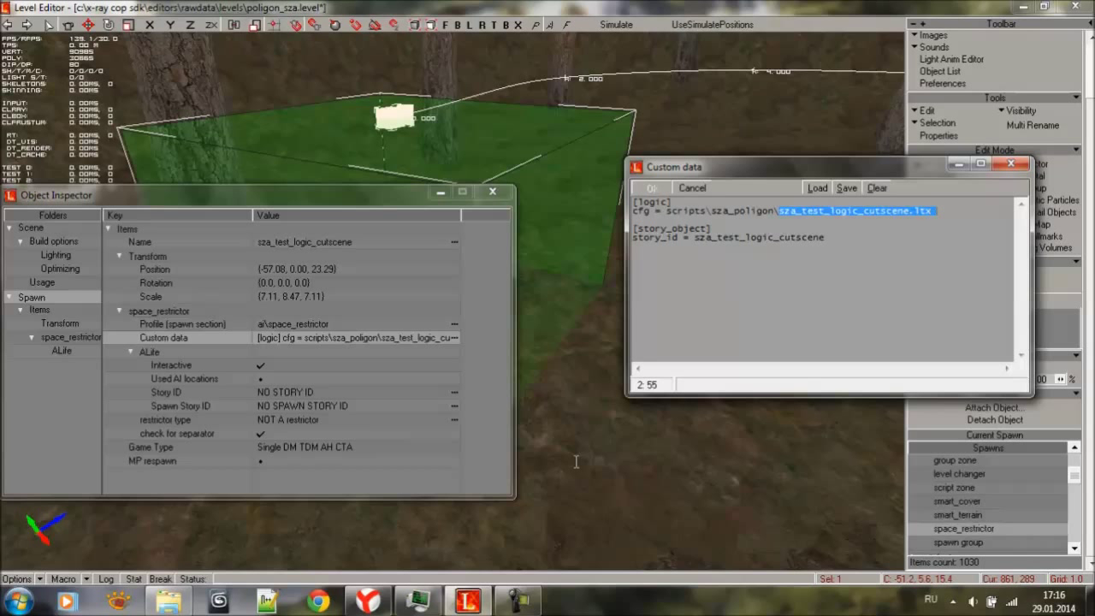
{"action": "right_click", "coordinate": [830, 214]}
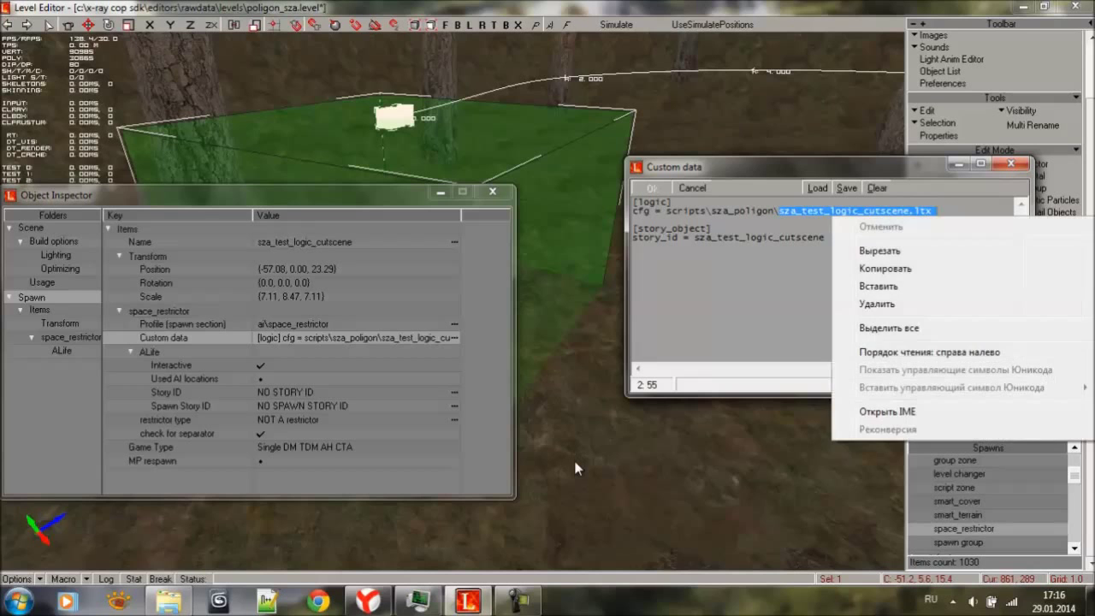
{"action": "left_click", "coordinate": [882, 268]}
Switch to Windows Explorer and open the game's gamedata\configs\scripts\sza_poligon folder.
{"action": "left_click", "coordinate": [169, 601]}
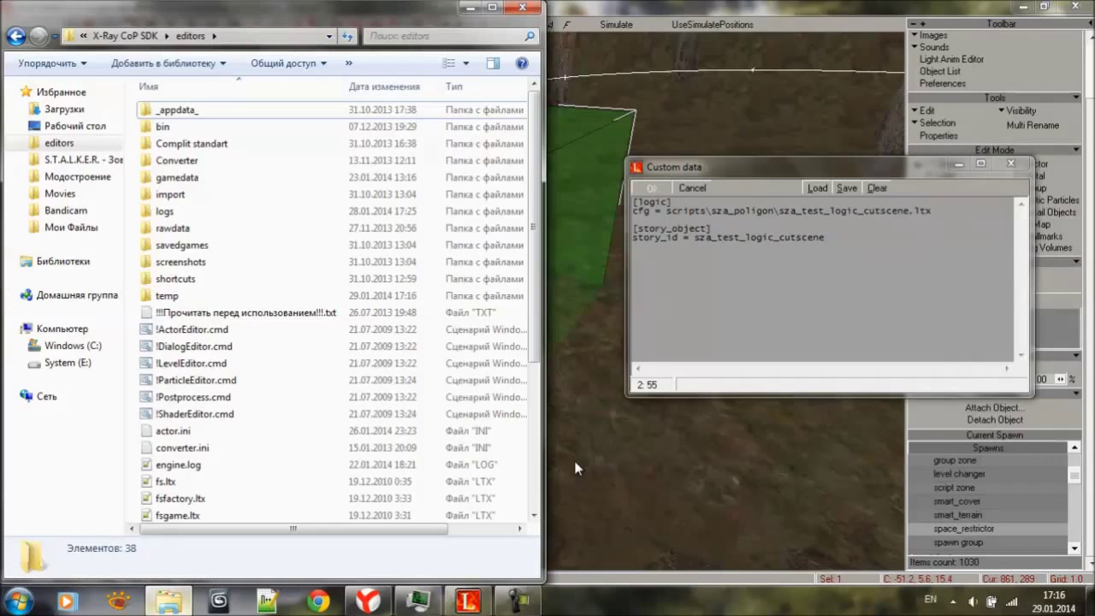
{"action": "left_click", "coordinate": [96, 160]}
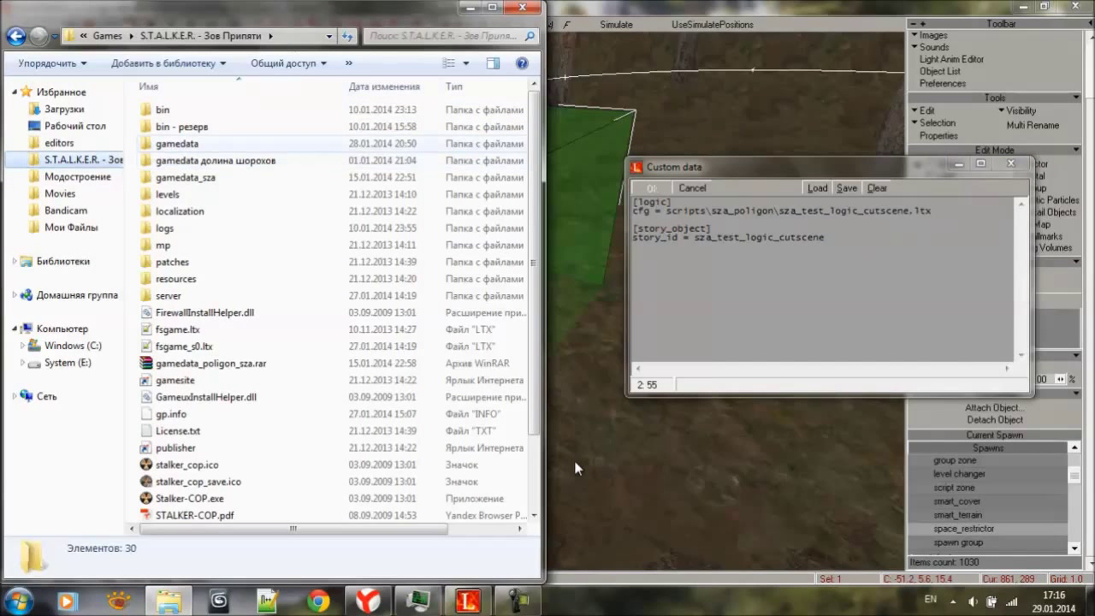
{"action": "double_click", "coordinate": [178, 144]}
{"action": "double_click", "coordinate": [171, 127]}
{"action": "key", "text": "Up"}
{"action": "key", "text": "Return"}
{"action": "double_click", "coordinate": [181, 110]}
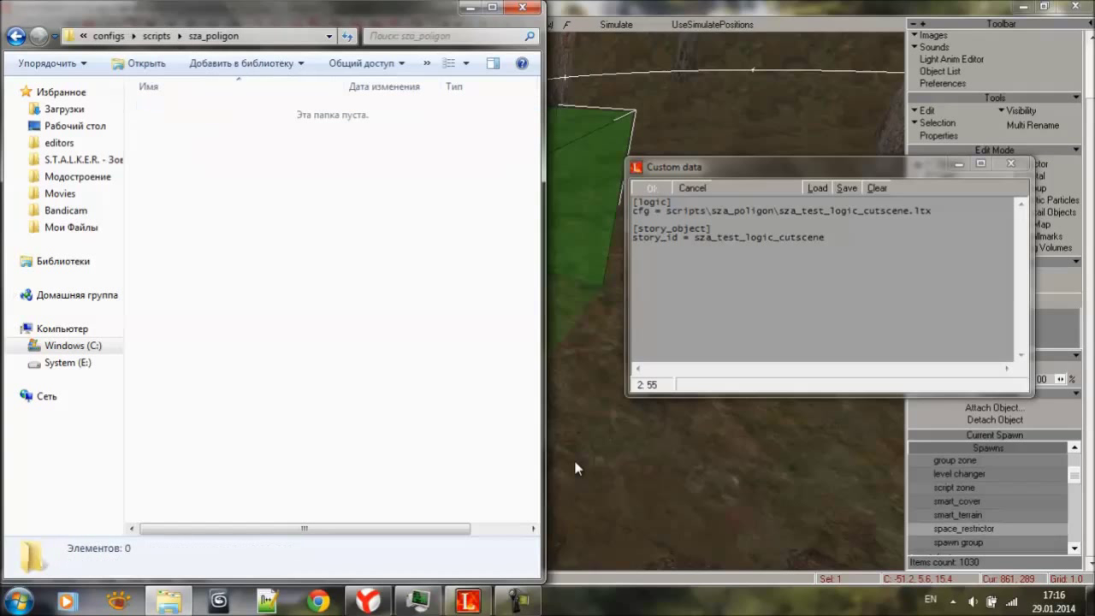
Create a new text document in the sza_poligon folder and name it sza_test_logic_cutscene.ltx.
{"action": "right_click", "coordinate": [187, 127]}
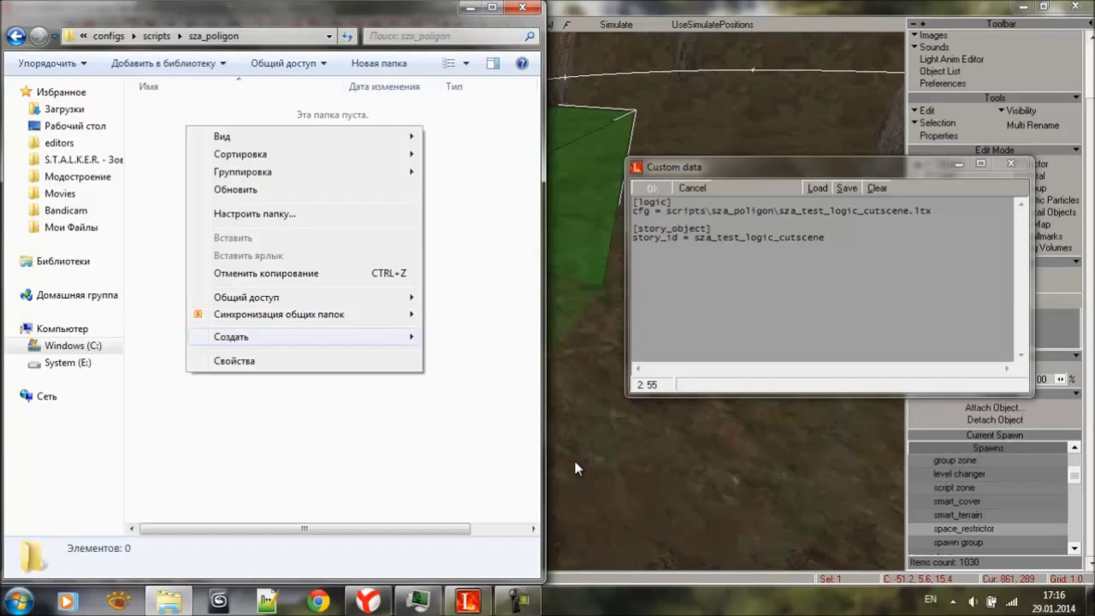
{"action": "mouse_move", "coordinate": [257, 337]}
{"action": "key", "text": "Return"}
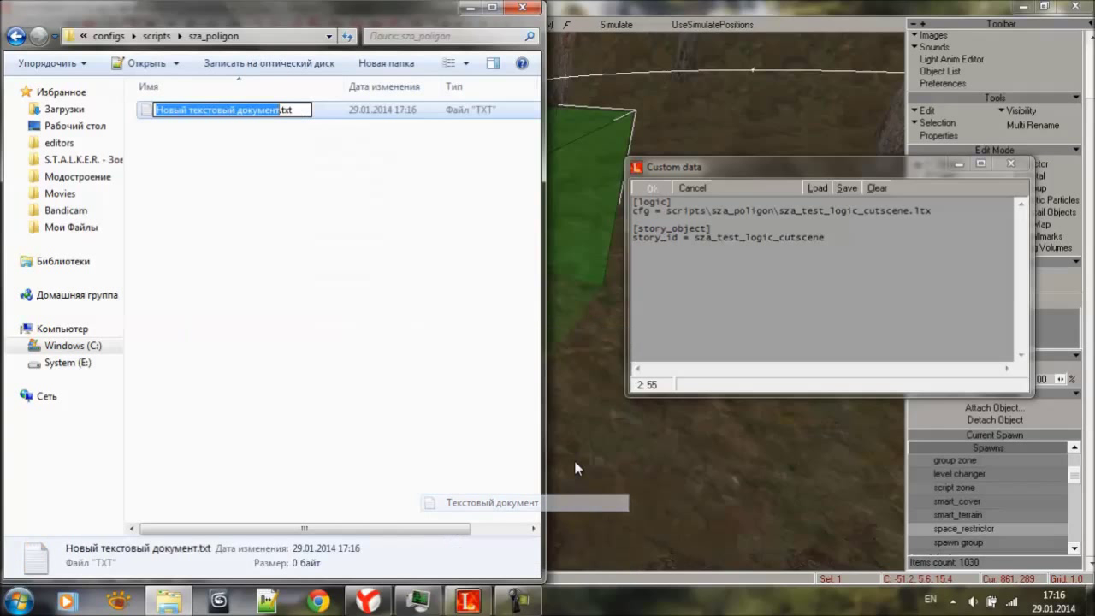
{"action": "key", "text": "ctrl+v"}
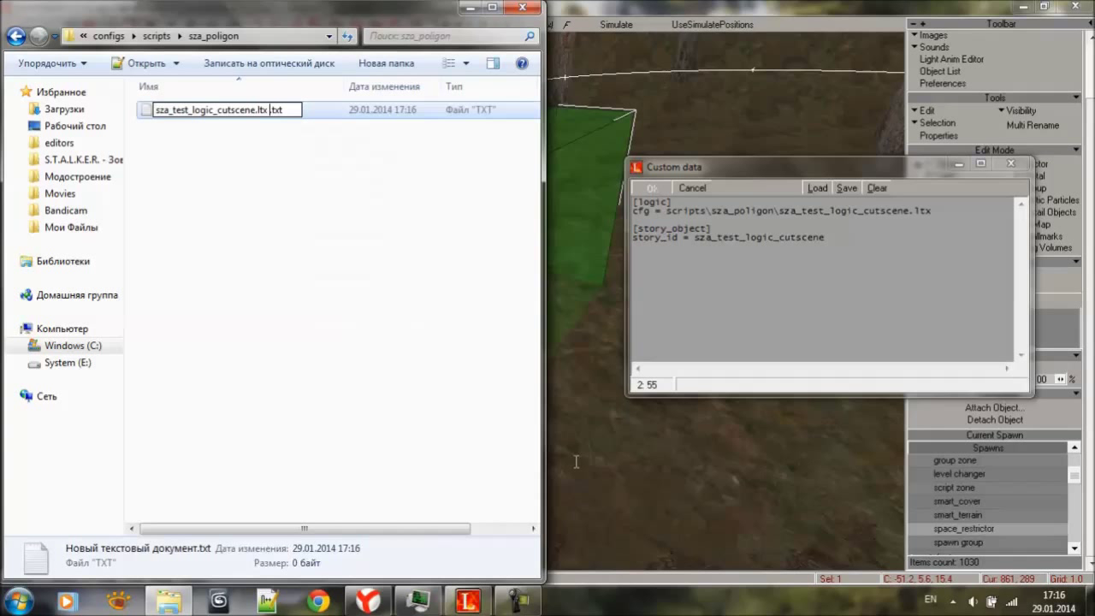
{"action": "key", "text": "Delete"}
{"action": "key", "text": "Delete"}
{"action": "key", "text": "Delete"}
{"action": "key", "text": "Delete"}
{"action": "key", "text": "Return"}
{"action": "key", "text": "Return"}
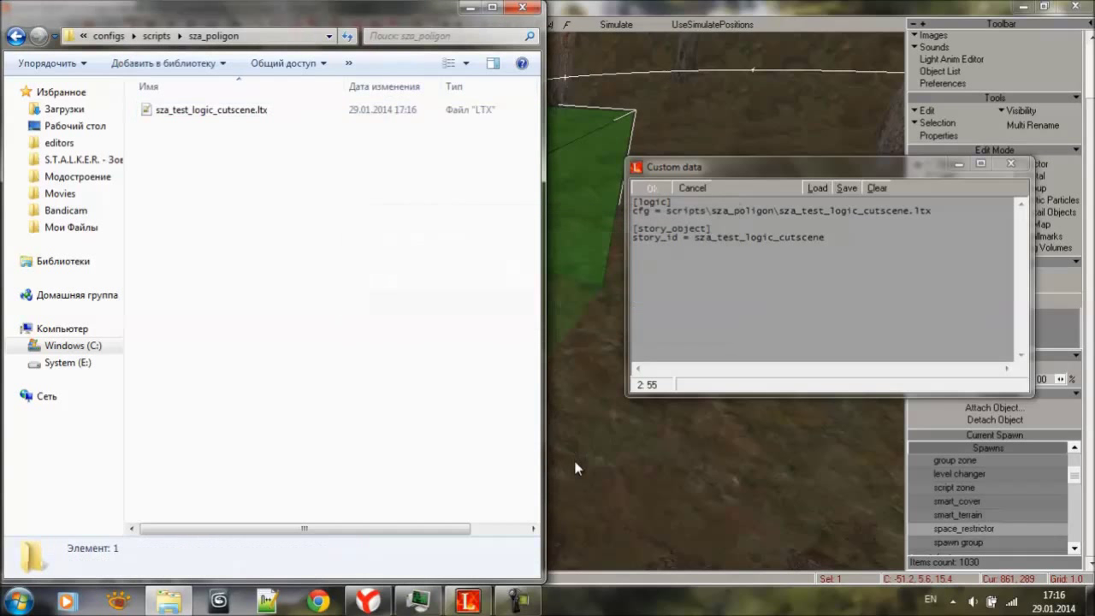
Open sza_test_logic_cutscene.ltx in Notepad++, then return to the space restrictor's custom data in the Level Editor.
{"action": "key", "text": "Up"}
{"action": "key", "text": "Down"}
{"action": "key", "text": "Return"}
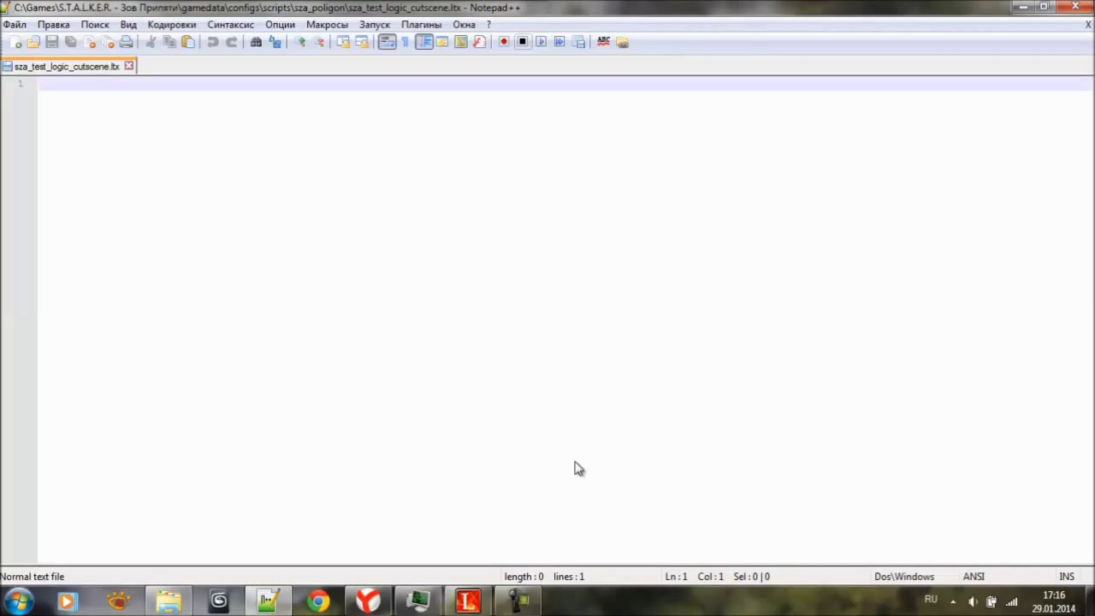
{"action": "left_click", "coordinate": [1024, 6]}
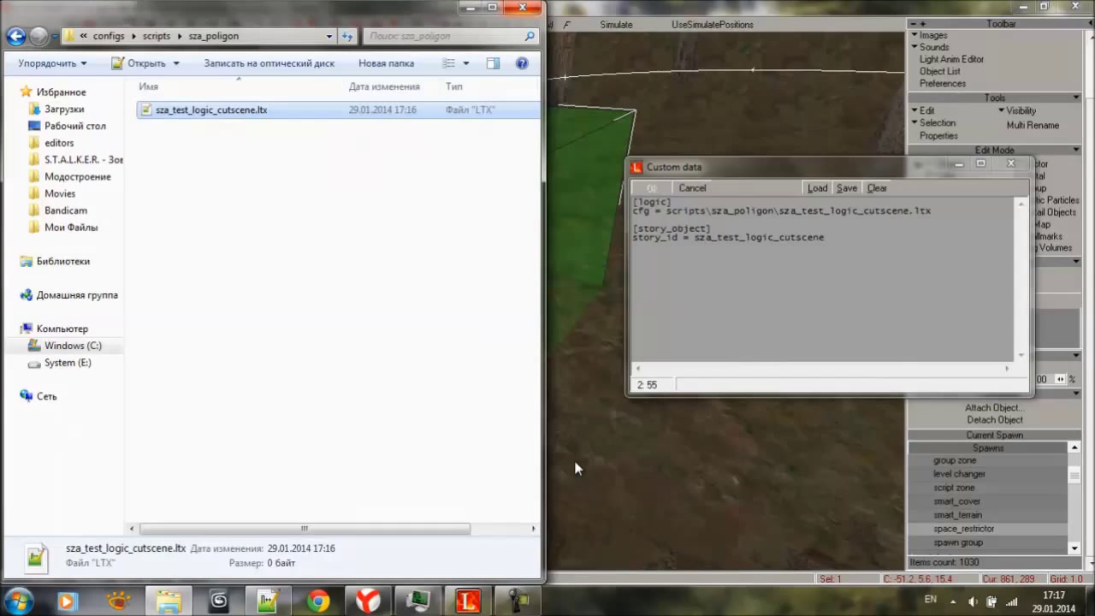
{"action": "left_click", "coordinate": [470, 8]}
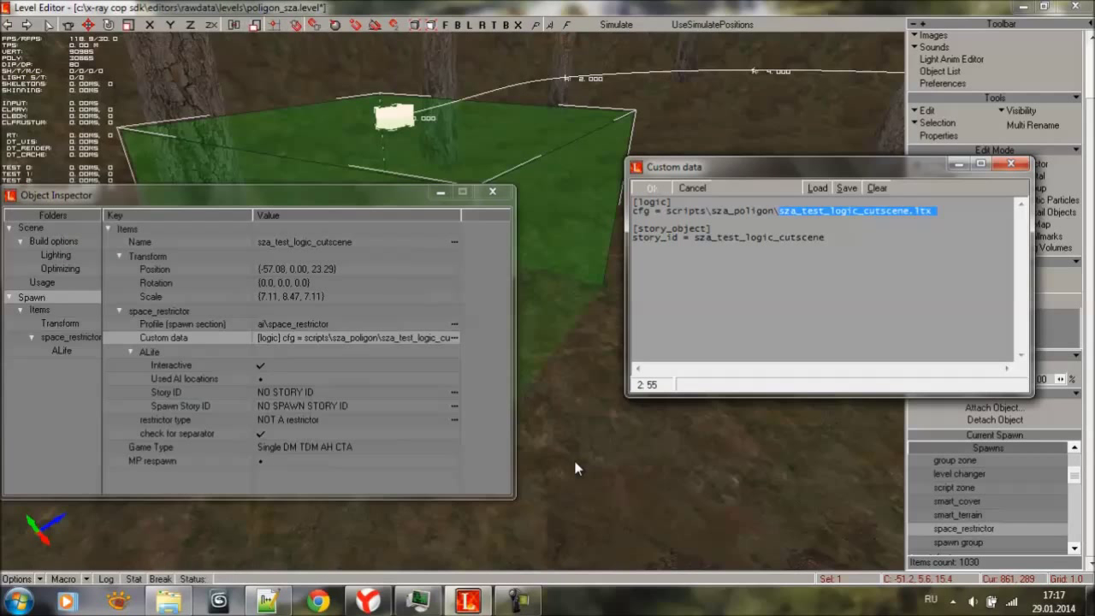
Check the cfg path by opening scripts\sza_poligon\sza_test_logic_cutscene.ltx from the gamedata\configs folder in Explorer, then return to the Level Editor.
{"action": "key", "text": "ctrl+End"}
{"action": "left_click_drag", "start_coordinate": [667, 211], "coordinate": [937, 211]}
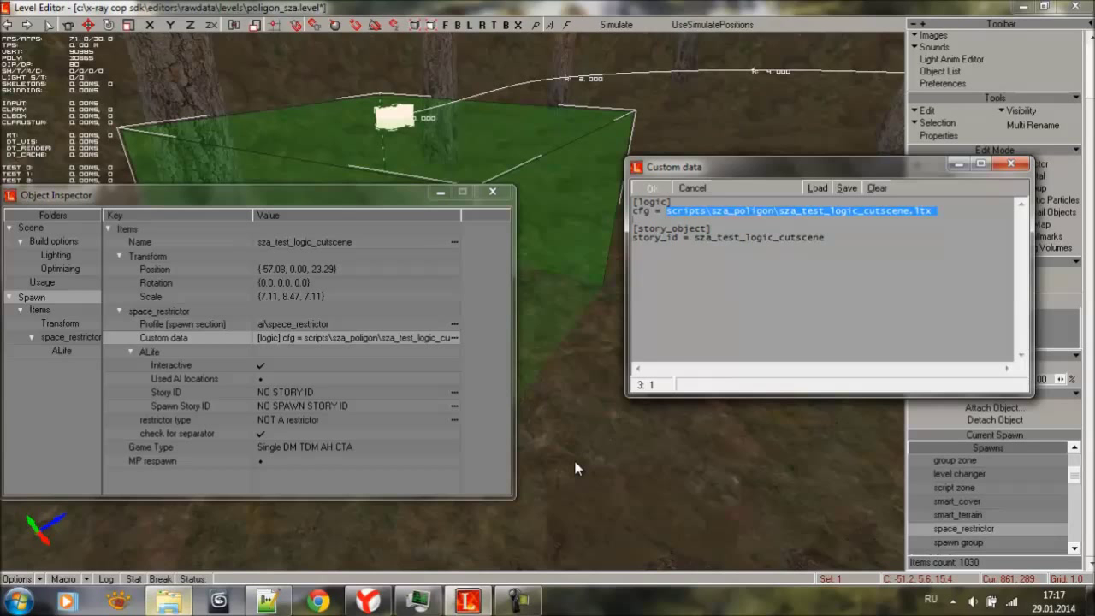
{"action": "key", "text": "alt+Tab"}
{"action": "key", "text": "alt+Up"}
{"action": "key", "text": "alt+Up"}
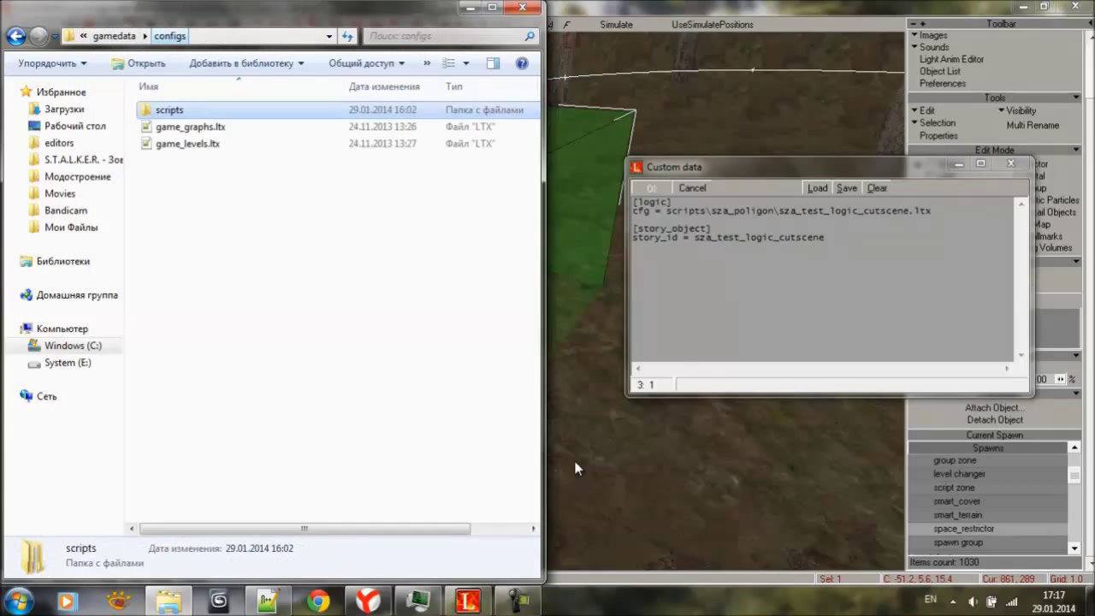
{"action": "key", "text": "alt+d"}
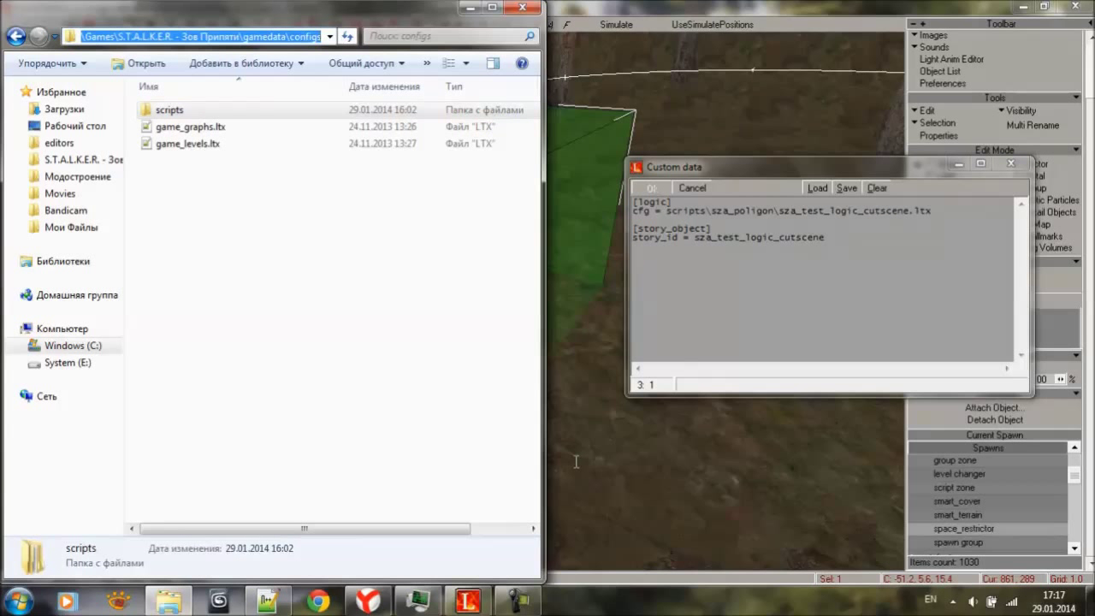
{"action": "key", "text": "End"}
{"action": "type", "text": "\\"}
{"action": "key", "text": "ctrl+v"}
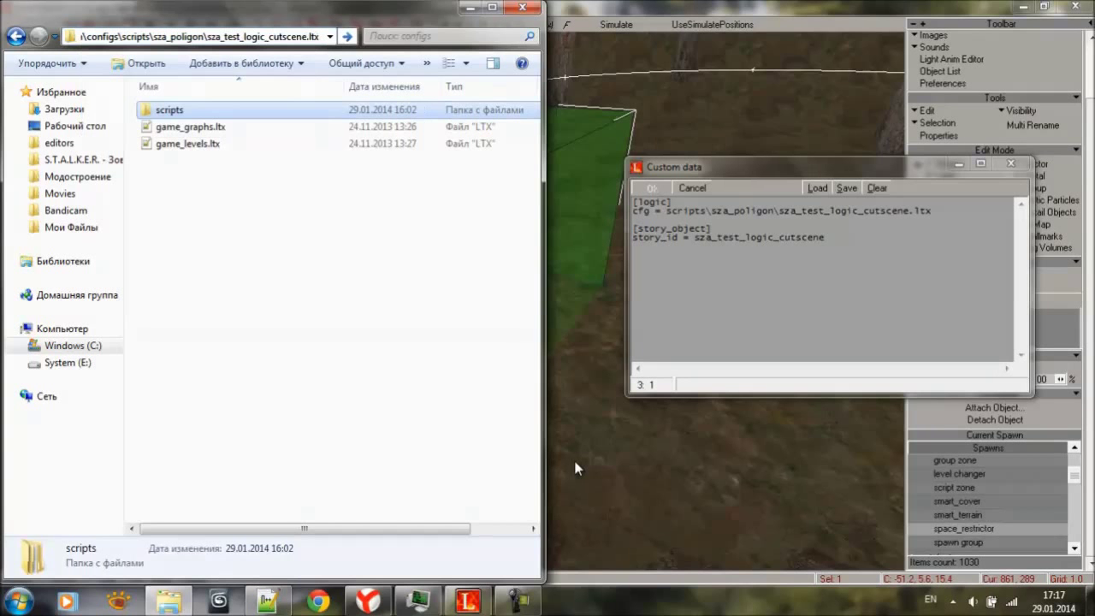
{"action": "key", "text": "Return"}
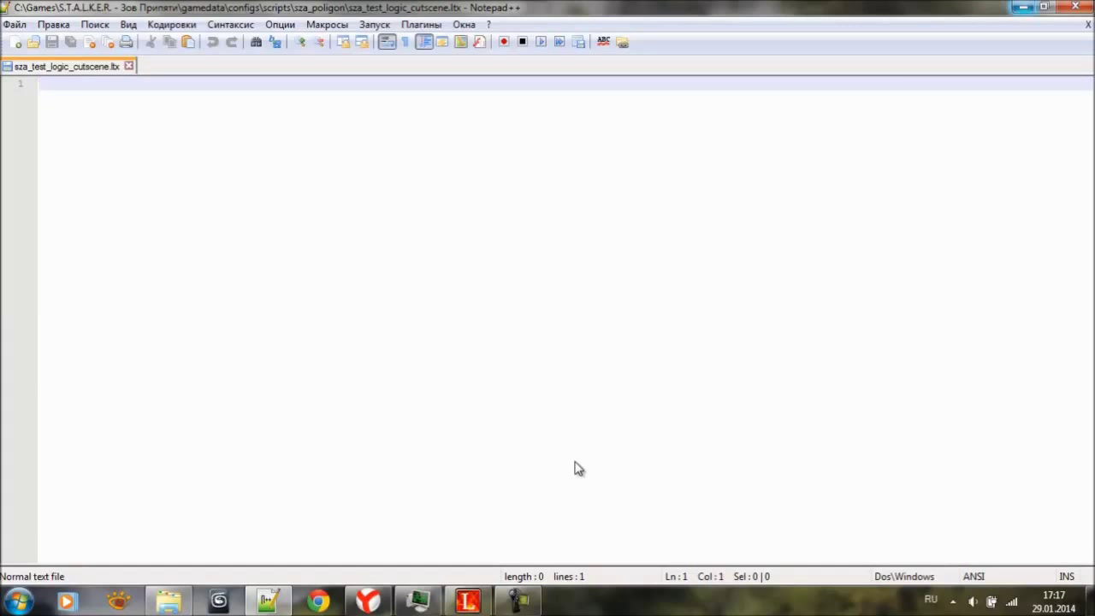
{"action": "left_click", "coordinate": [1023, 7]}
{"action": "left_click", "coordinate": [466, 8]}
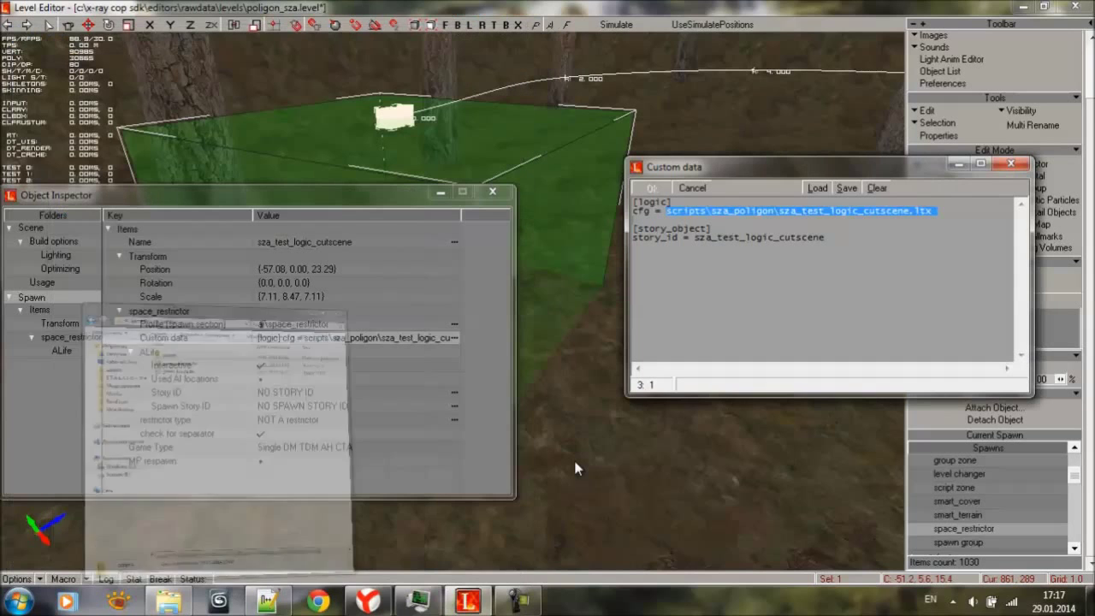
Compare the story_id in the custom data with the space restrictor's name, then close its properties.
{"action": "left_click", "coordinate": [1012, 163]}
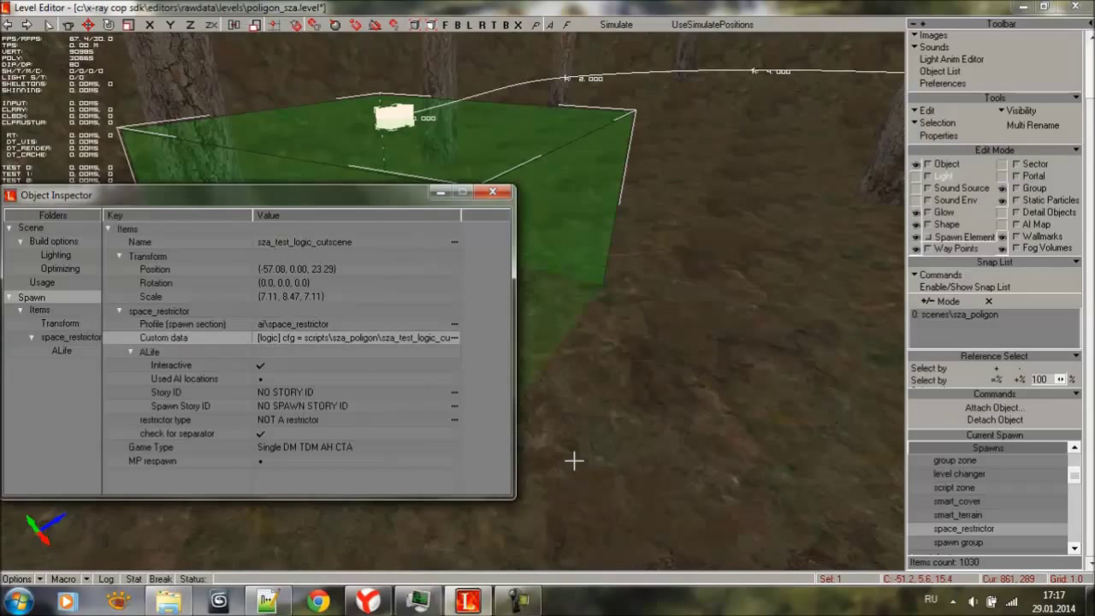
{"action": "left_click", "coordinate": [454, 338]}
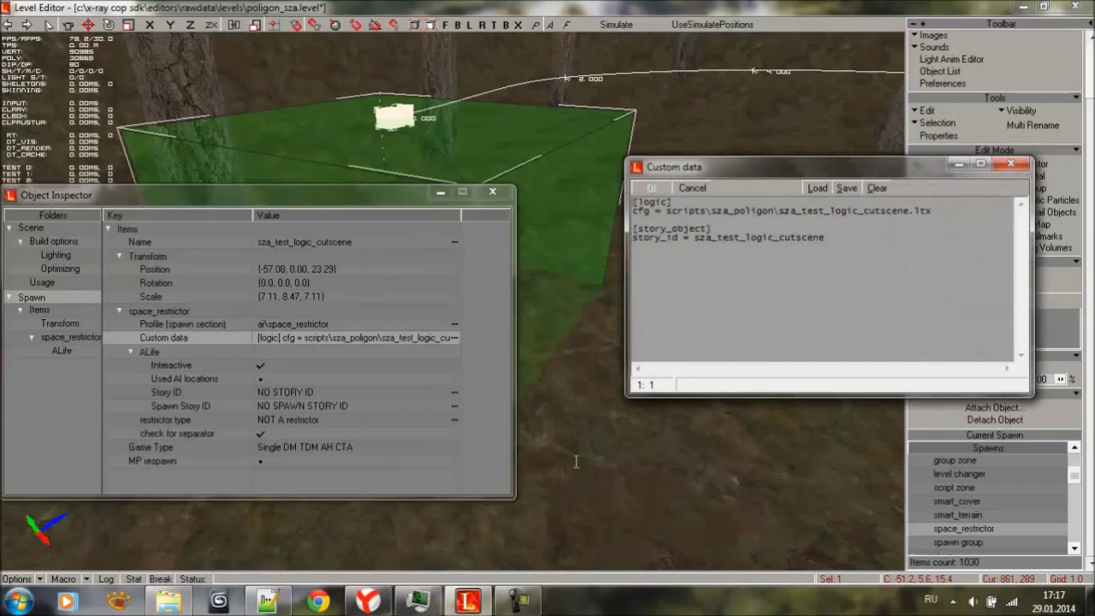
{"action": "double_click", "coordinate": [759, 238]}
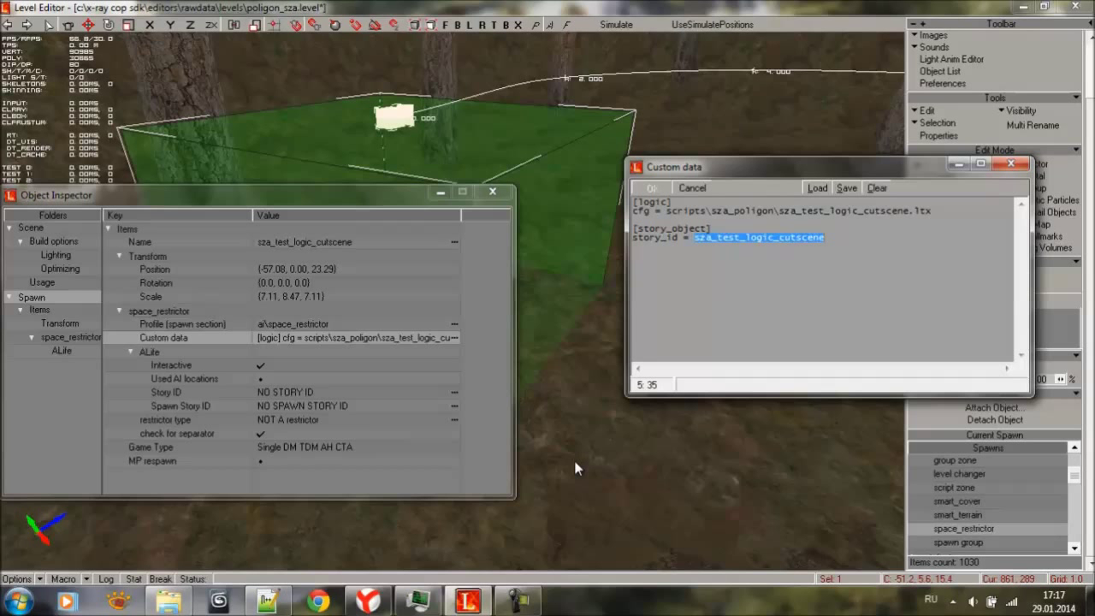
{"action": "left_click", "coordinate": [1012, 164]}
{"action": "left_click", "coordinate": [305, 242]}
{"action": "key", "text": "Return"}
{"action": "key", "text": "Down"}
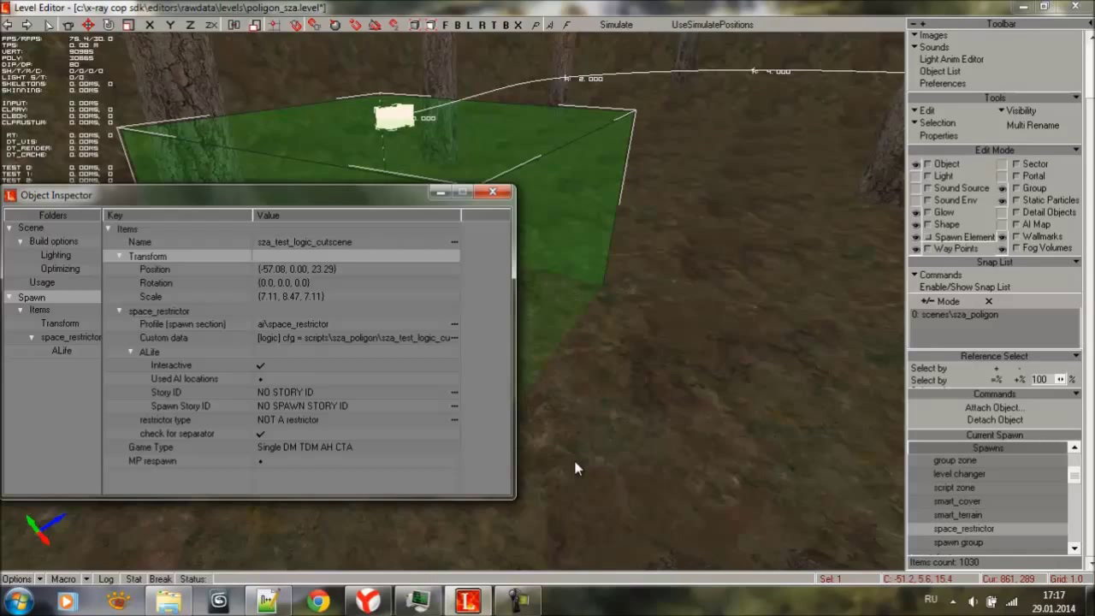
{"action": "left_click", "coordinate": [493, 192]}
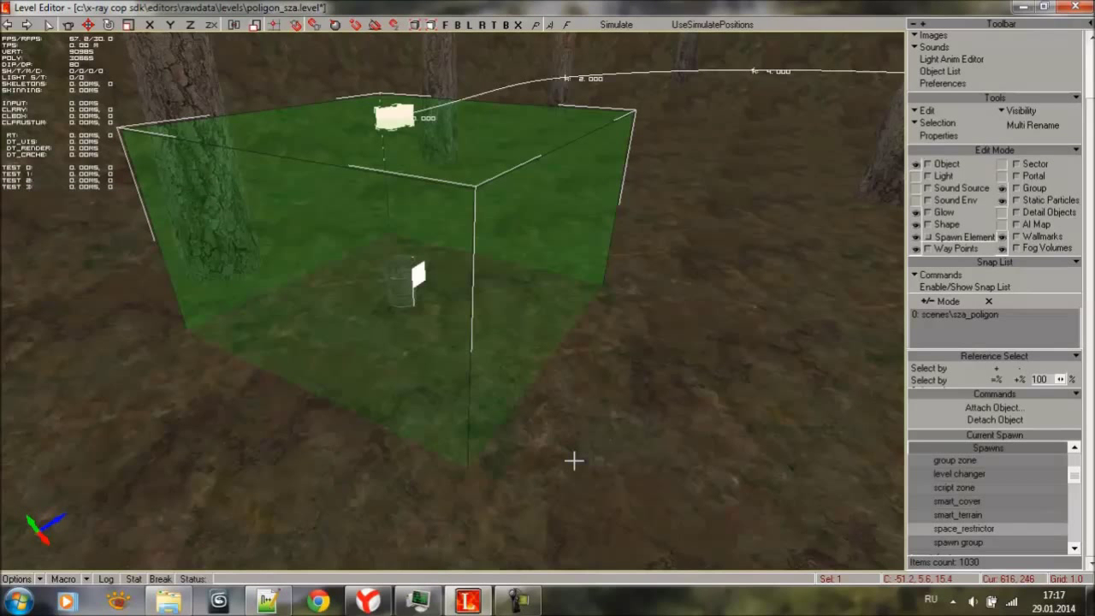
{"action": "key", "text": "Return"}
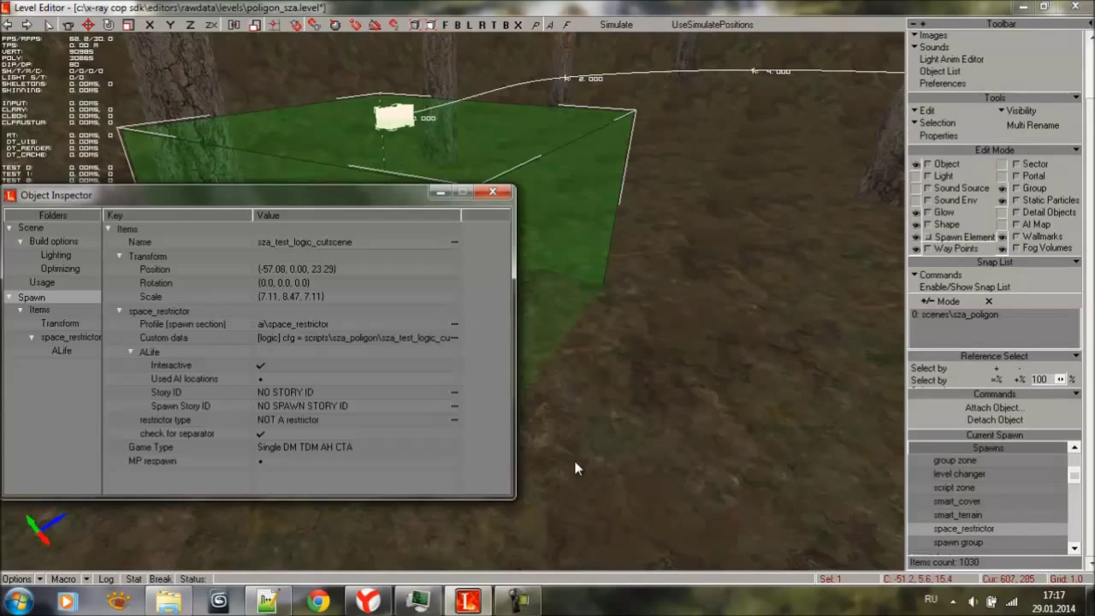
{"action": "left_click", "coordinate": [493, 192]}
Switch to Object editing and move the editor\camera object to the last frame of its motion, 43.000 s.
{"action": "right_click_drag", "start_coordinate": [574, 461], "coordinate": [574, 460], "text": "shift"}
{"action": "left_click_drag", "start_coordinate": [575, 460], "coordinate": [575, 468], "text": "shift"}
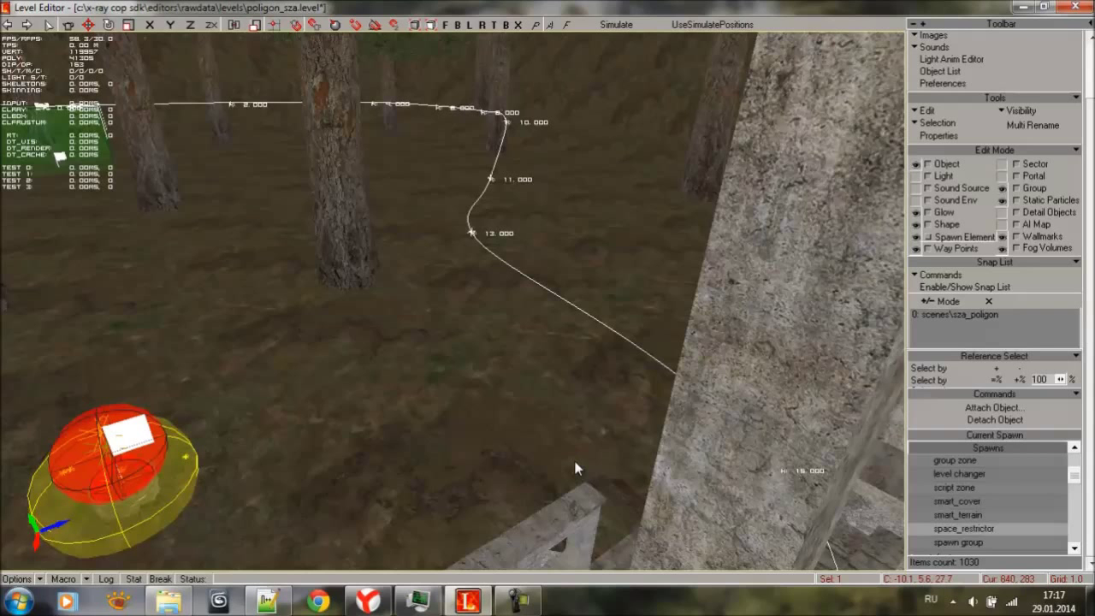
{"action": "key", "text": "1"}
{"action": "key", "text": "Return"}
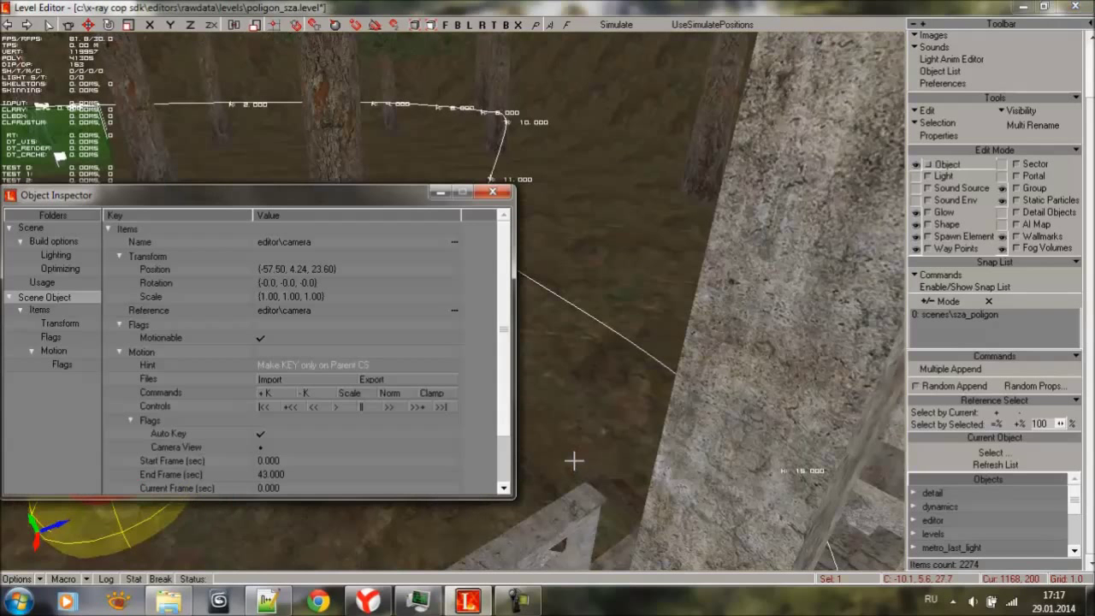
{"action": "left_click", "coordinate": [442, 408]}
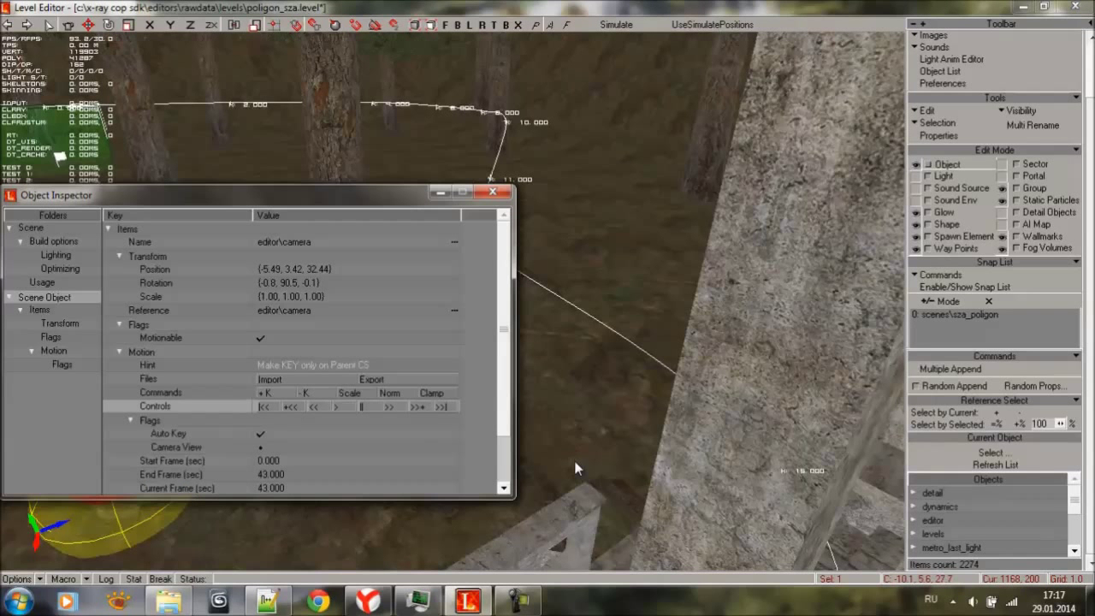
{"action": "left_click", "coordinate": [493, 192]}
In Way Points mode, place one way beneath the camera and another near the platform's edge, and select the way beneath the camera.
{"action": "right_click_drag", "start_coordinate": [575, 460], "coordinate": [575, 464], "text": "shift"}
{"action": "left_click_drag", "start_coordinate": [576, 464], "coordinate": [575, 468], "text": "shift"}
{"action": "right_click_drag", "start_coordinate": [575, 468], "coordinate": [575, 468], "text": "shift"}
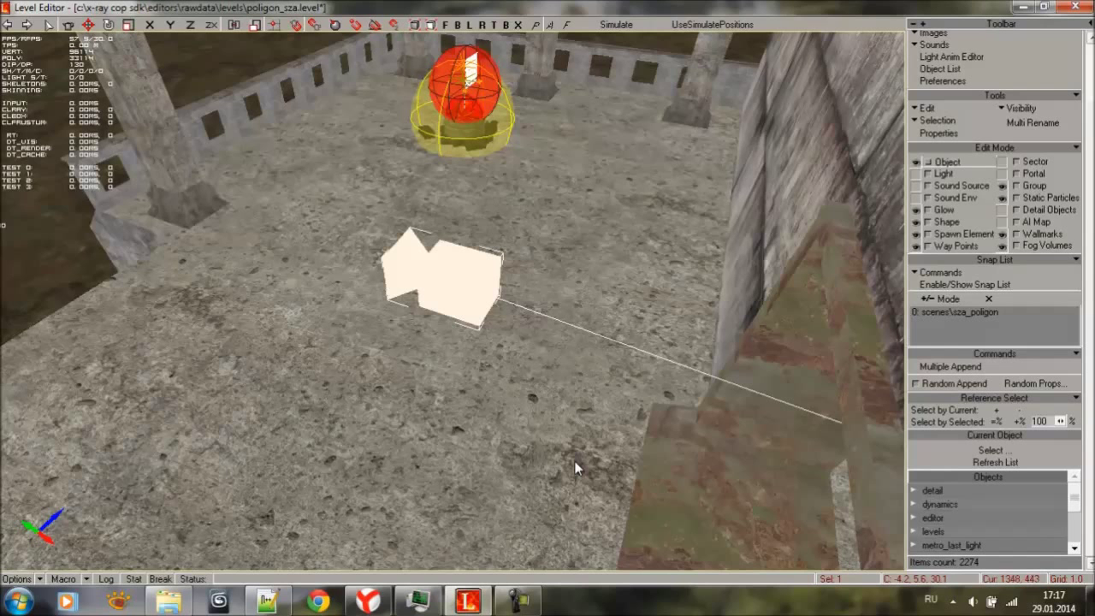
{"action": "left_click", "coordinate": [956, 247]}
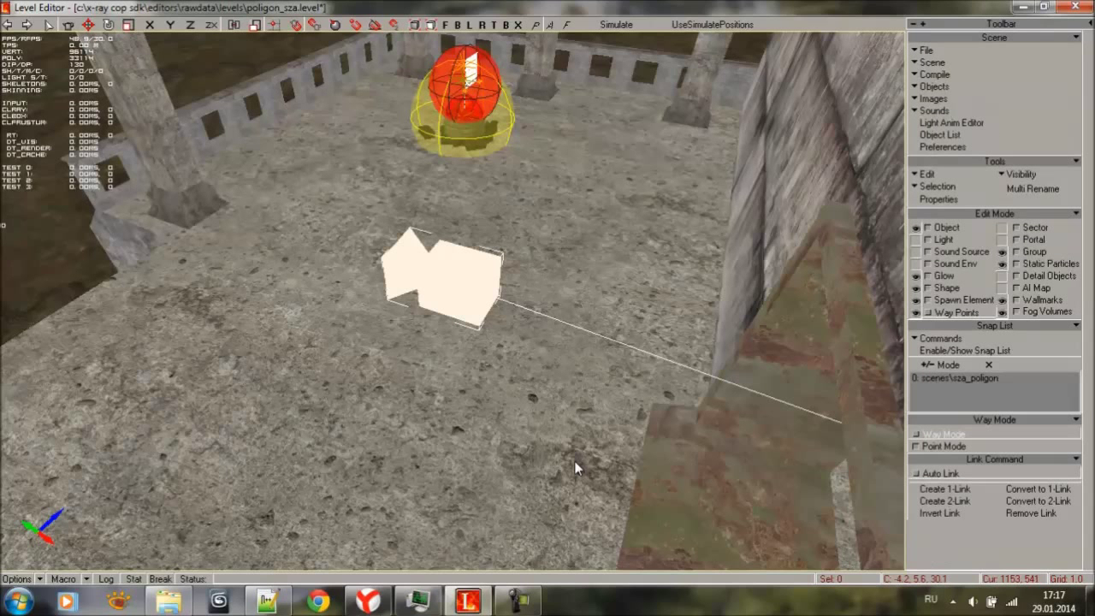
{"action": "left_click_drag", "start_coordinate": [575, 462], "coordinate": [514, 482], "text": "shift"}
{"action": "right_click_drag", "start_coordinate": [574, 460], "coordinate": [574, 296], "text": "shift"}
{"action": "left_click", "coordinate": [347, 62]}
{"action": "left_click_drag", "start_coordinate": [331, 209], "coordinate": [531, 154], "text": "shift"}
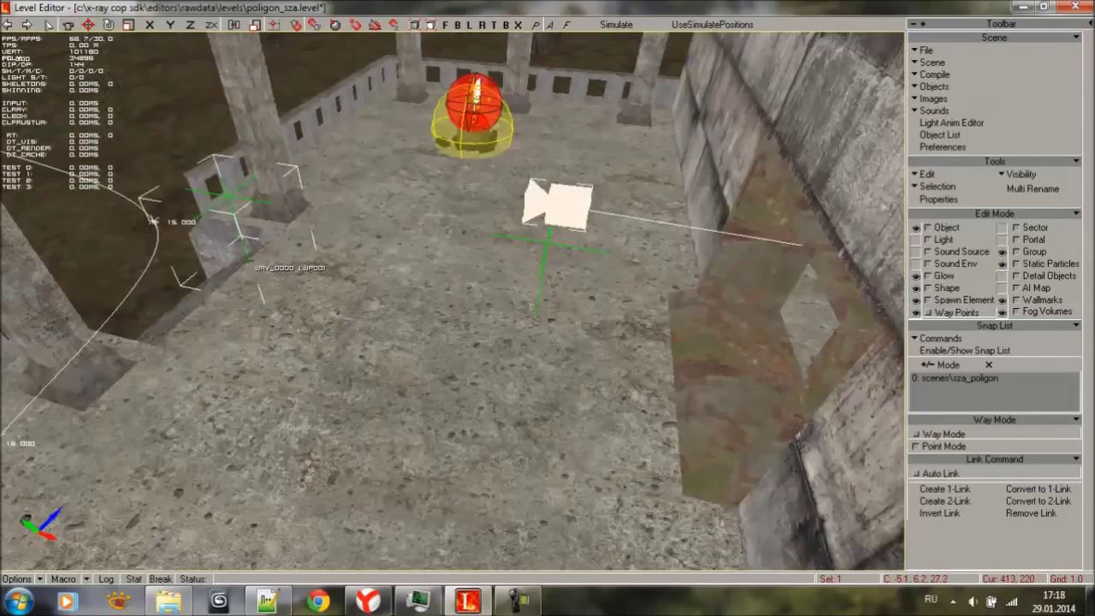
{"action": "left_click", "coordinate": [545, 296]}
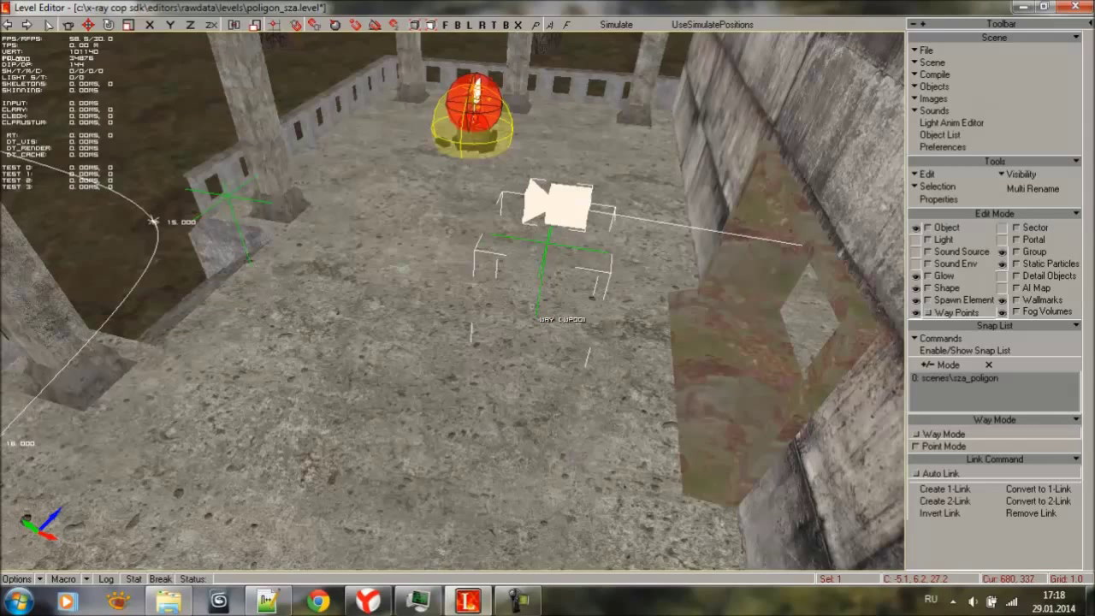
Name the way beneath the camera sza_camera_walk, copying the name from the forum tutorial in the browser, and close its properties.
{"action": "key", "text": "Return"}
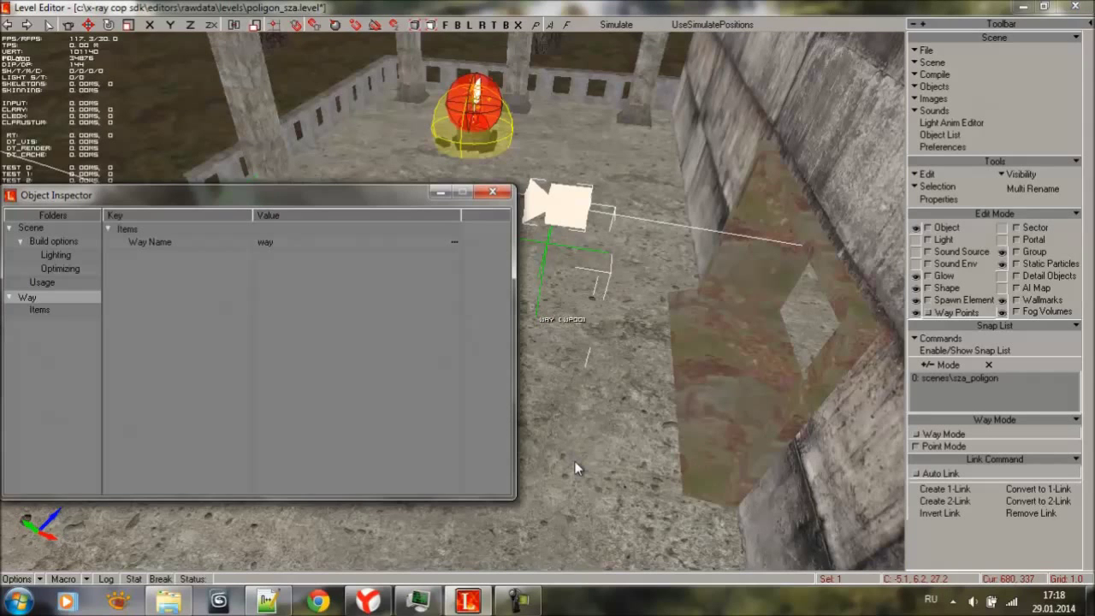
{"action": "key", "text": "alt+Tab"}
{"action": "scroll", "coordinate": [575, 468], "scroll_direction": "down", "scroll_amount": 3}
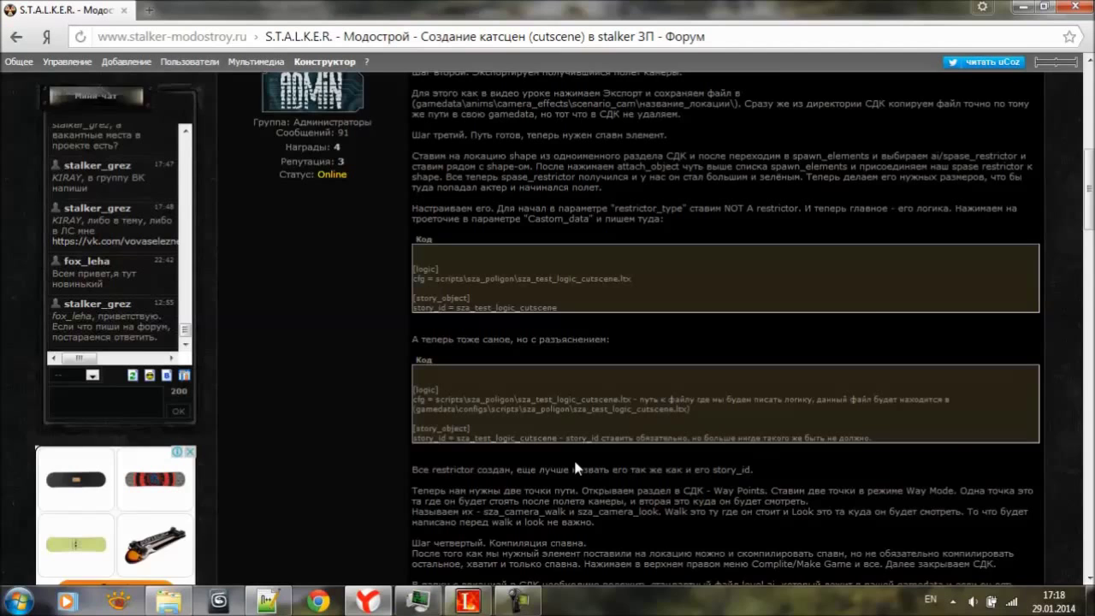
{"action": "scroll", "coordinate": [575, 468], "scroll_direction": "down", "scroll_amount": 3}
{"action": "double_click", "coordinate": [525, 351]}
{"action": "key", "text": "ctrl+c"}
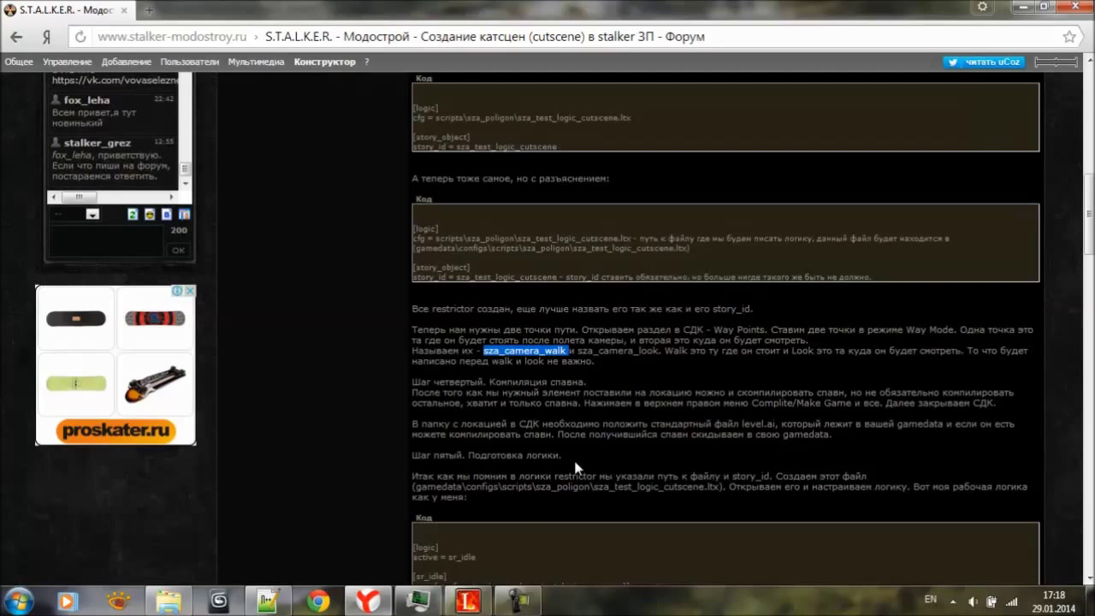
{"action": "key", "text": "alt+Tab"}
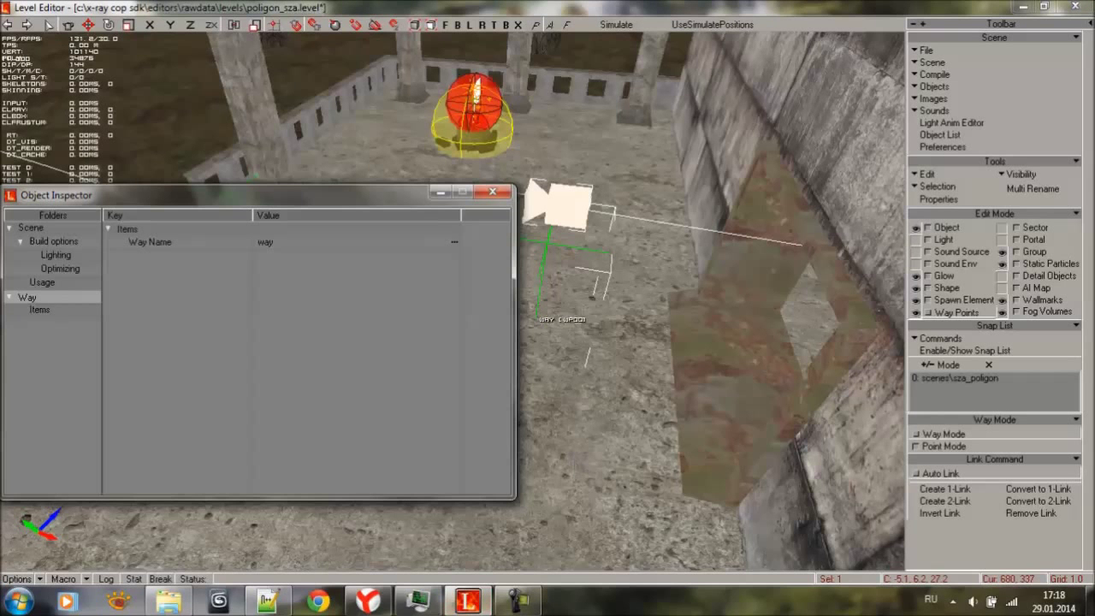
{"action": "left_click", "coordinate": [291, 242]}
{"action": "key", "text": "ctrl+v"}
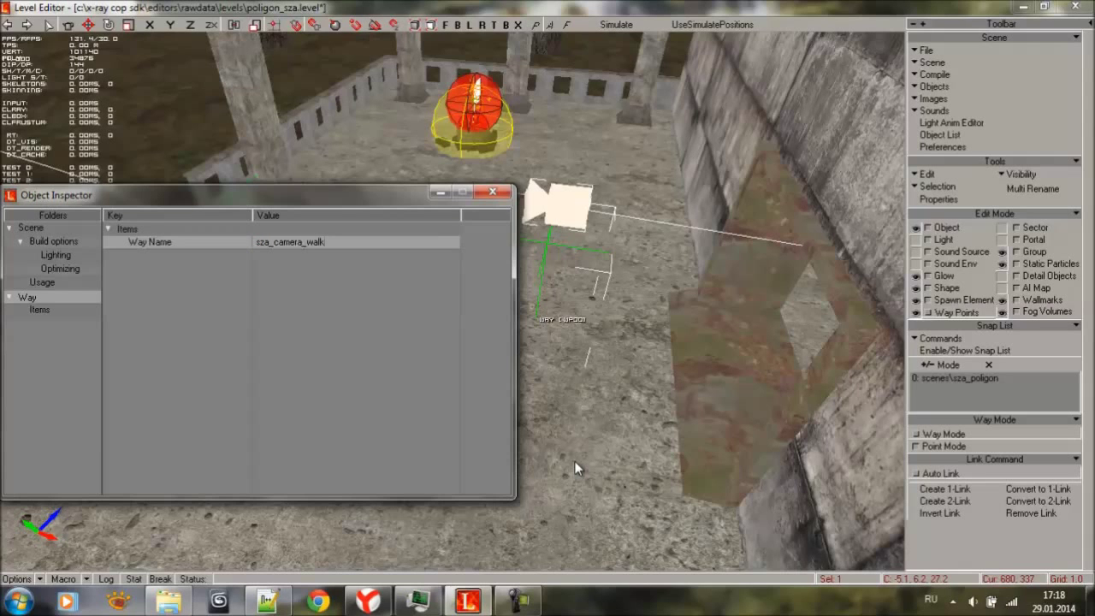
{"action": "left_click", "coordinate": [291, 229]}
{"action": "left_click", "coordinate": [493, 192]}
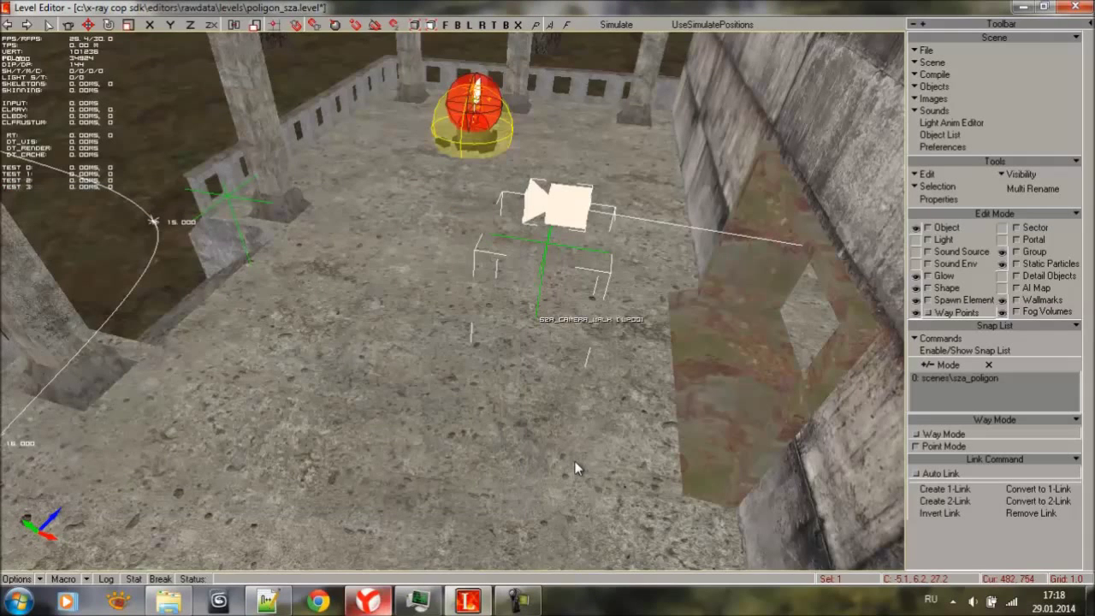
Copy sza_camera_look from the forum tutorial and set it as the name of the way near the platform's edge.
{"action": "key", "text": "alt+Tab"}
{"action": "double_click", "coordinate": [618, 351]}
{"action": "key", "text": "ctrl+c"}
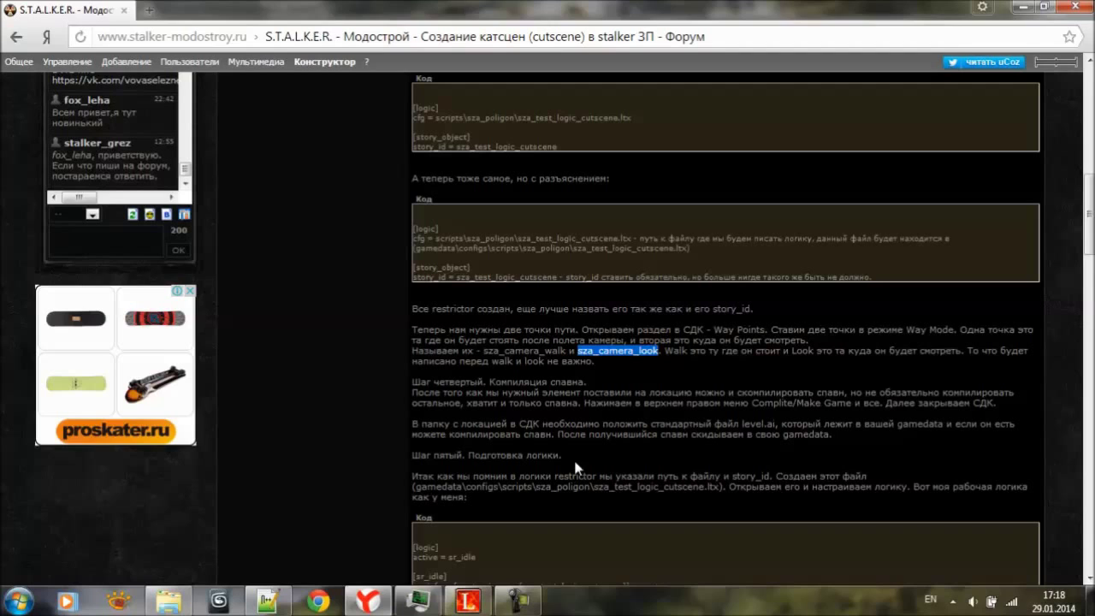
{"action": "key", "text": "alt+Tab"}
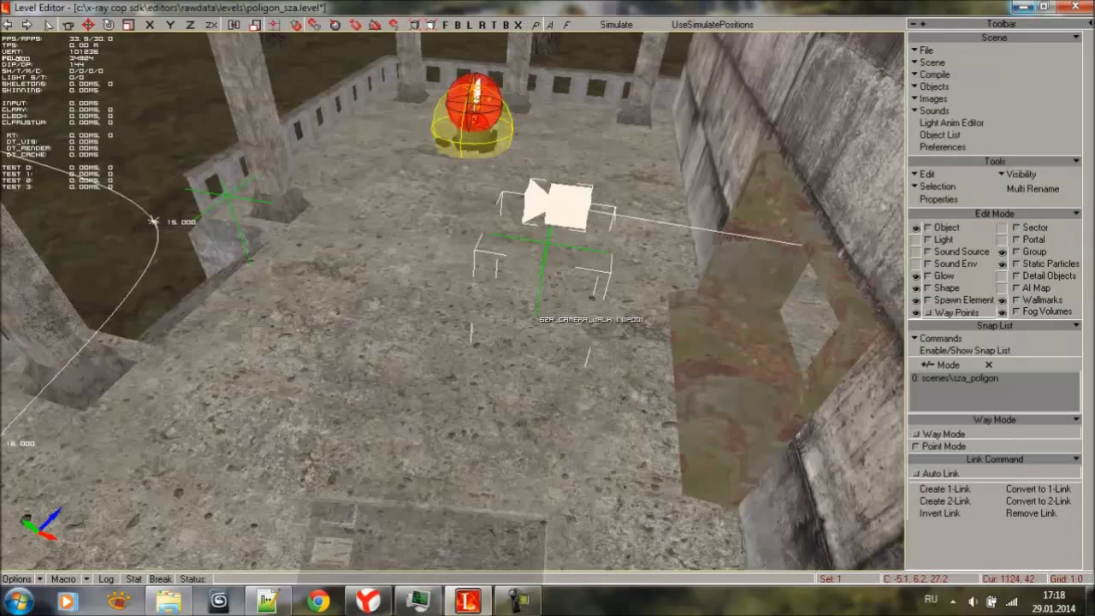
{"action": "key", "text": "alt+Return"}
{"action": "left_click", "coordinate": [291, 242]}
{"action": "key", "text": "ctrl+v"}
{"action": "key", "text": "Return"}
{"action": "left_click", "coordinate": [291, 242]}
{"action": "key", "text": "Return"}
{"action": "key", "text": "Escape"}
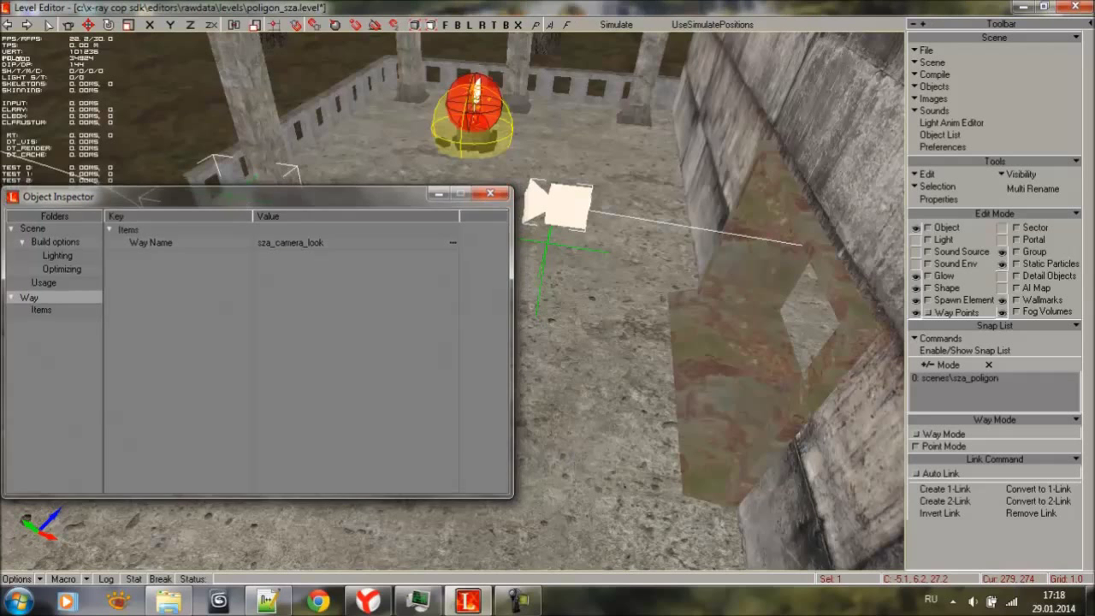
In Point Mode, enable flag 0 for the points of both ways, close the properties and return to Way Mode.
{"action": "left_click", "coordinate": [536, 301], "text": "ctrl"}
{"action": "left_click", "coordinate": [944, 445]}
{"action": "key", "text": "n"}
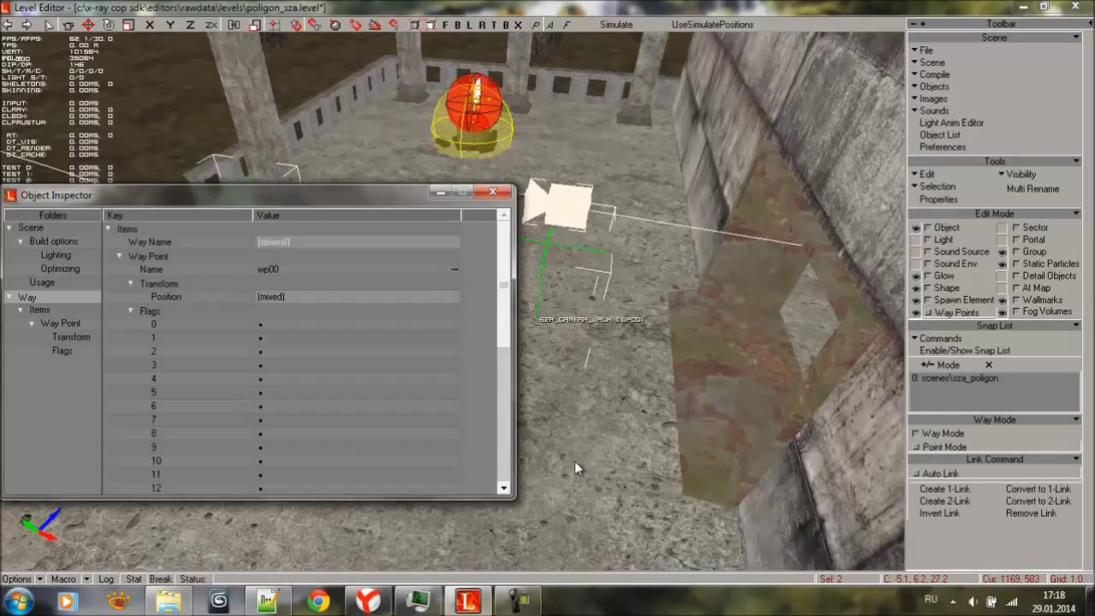
{"action": "left_click", "coordinate": [261, 324]}
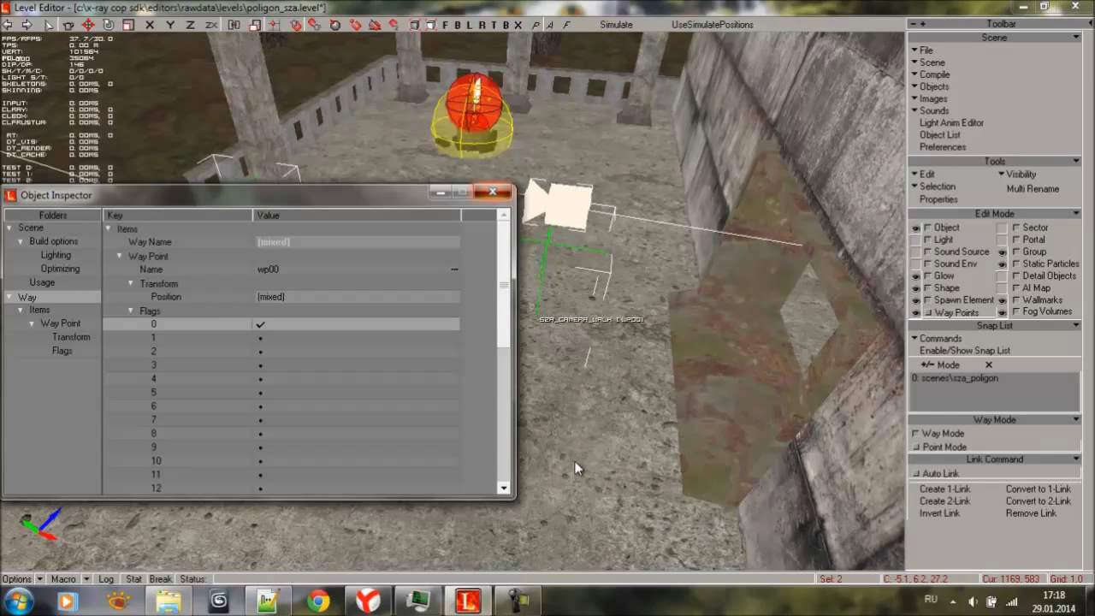
{"action": "left_click", "coordinate": [493, 193]}
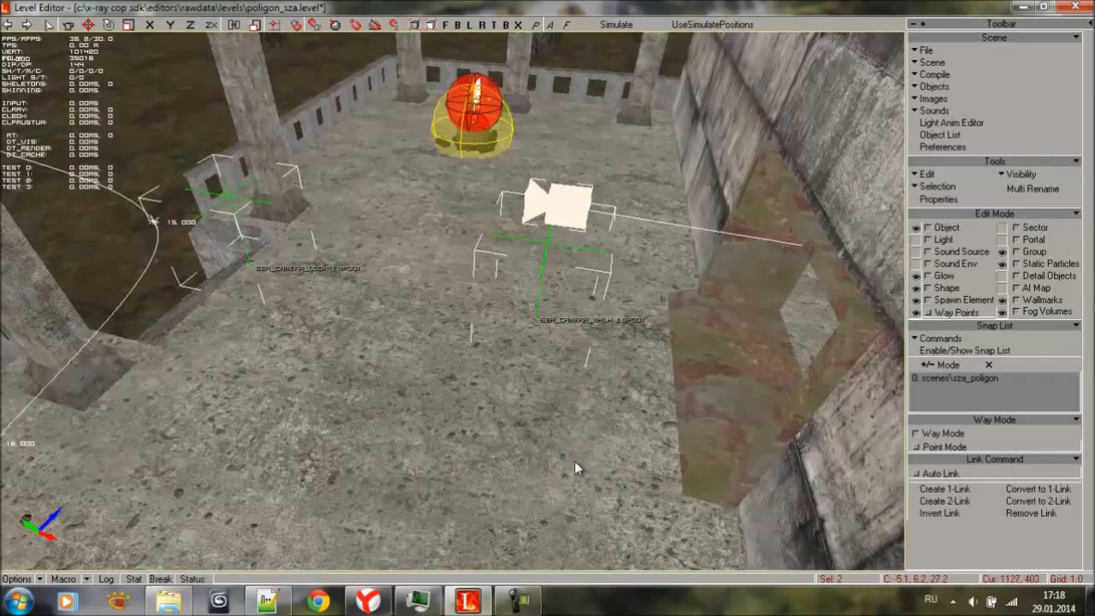
{"action": "left_click", "coordinate": [942, 434]}
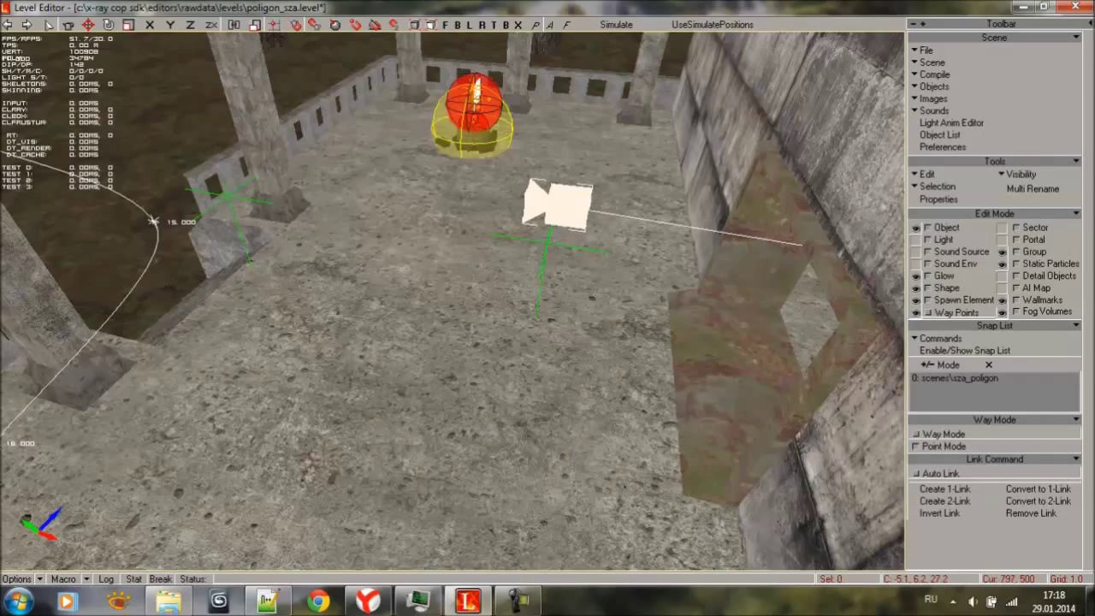
Compile the level's game data with Make Game and confirm the export.
{"action": "left_click_drag", "start_coordinate": [575, 462], "coordinate": [402, 394], "text": "shift"}
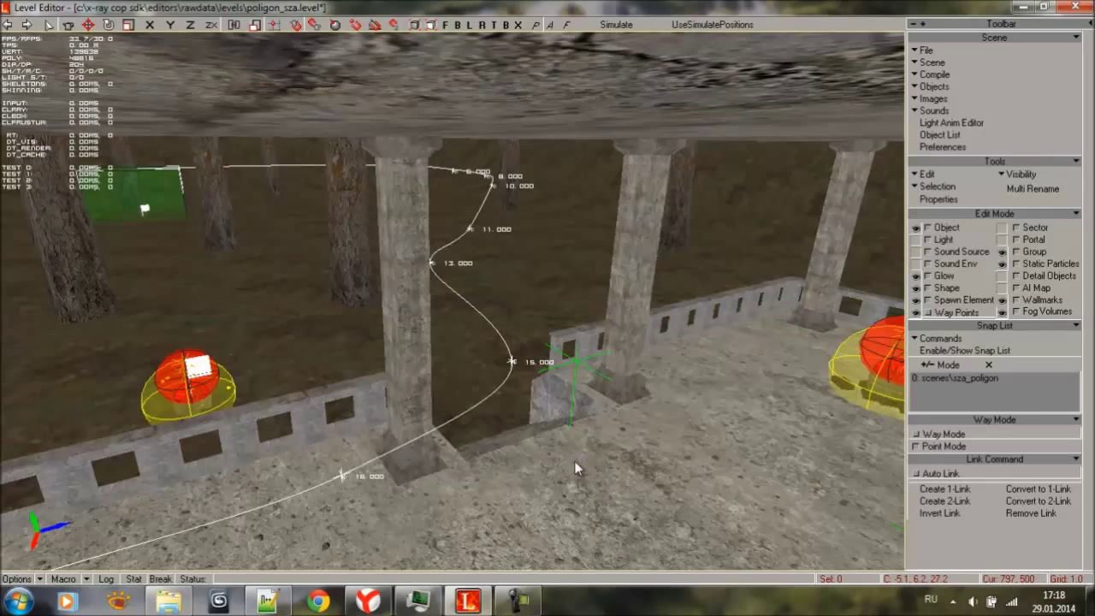
{"action": "right_click_drag", "start_coordinate": [575, 465], "coordinate": [575, 464], "text": "shift"}
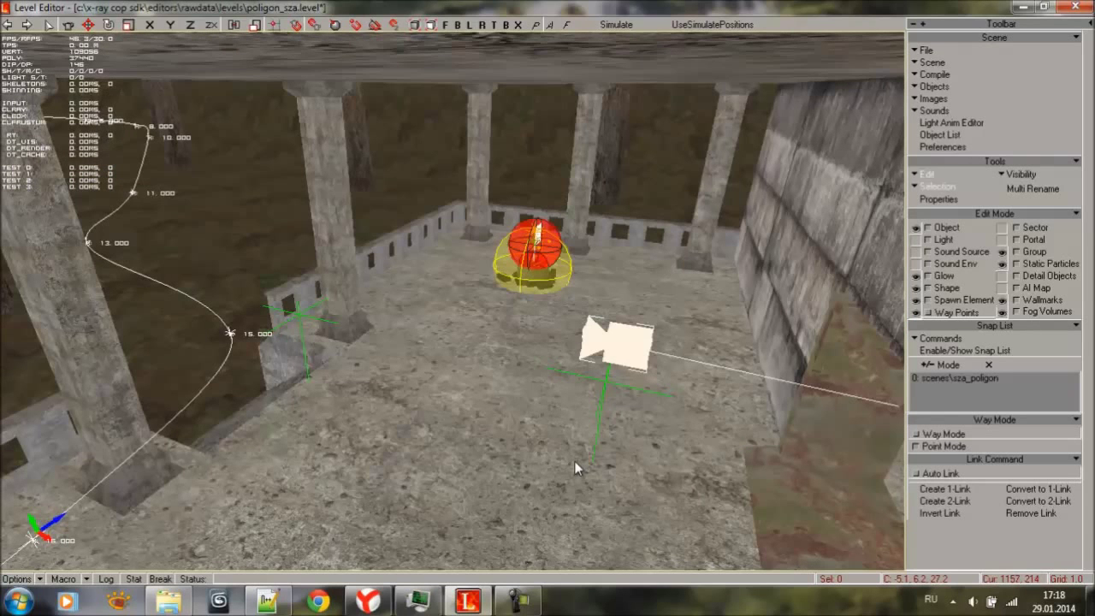
{"action": "left_click", "coordinate": [934, 74]}
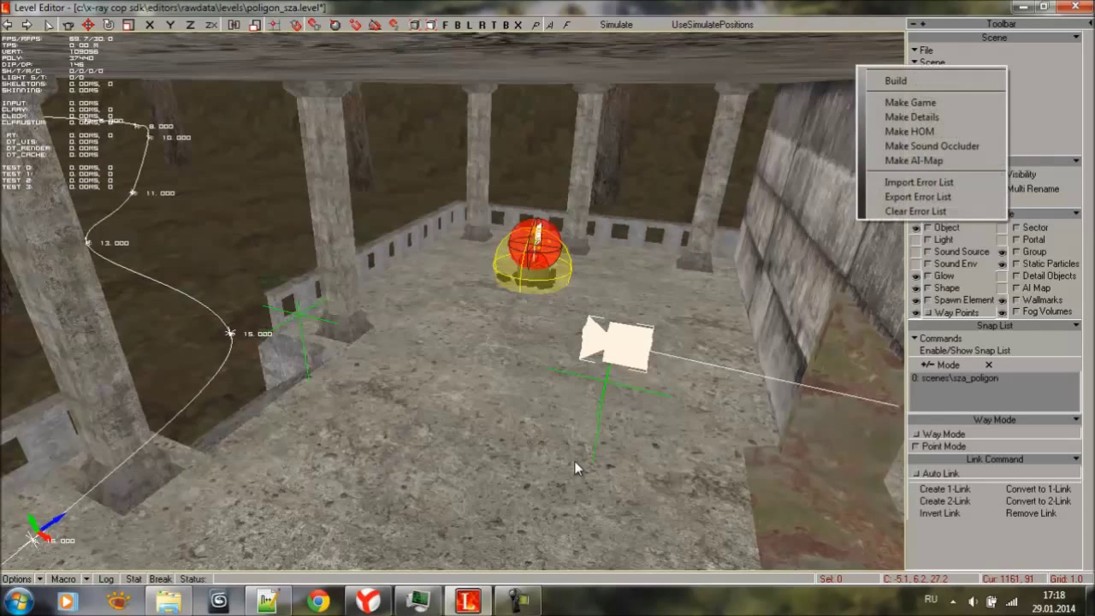
{"action": "key", "text": "Return"}
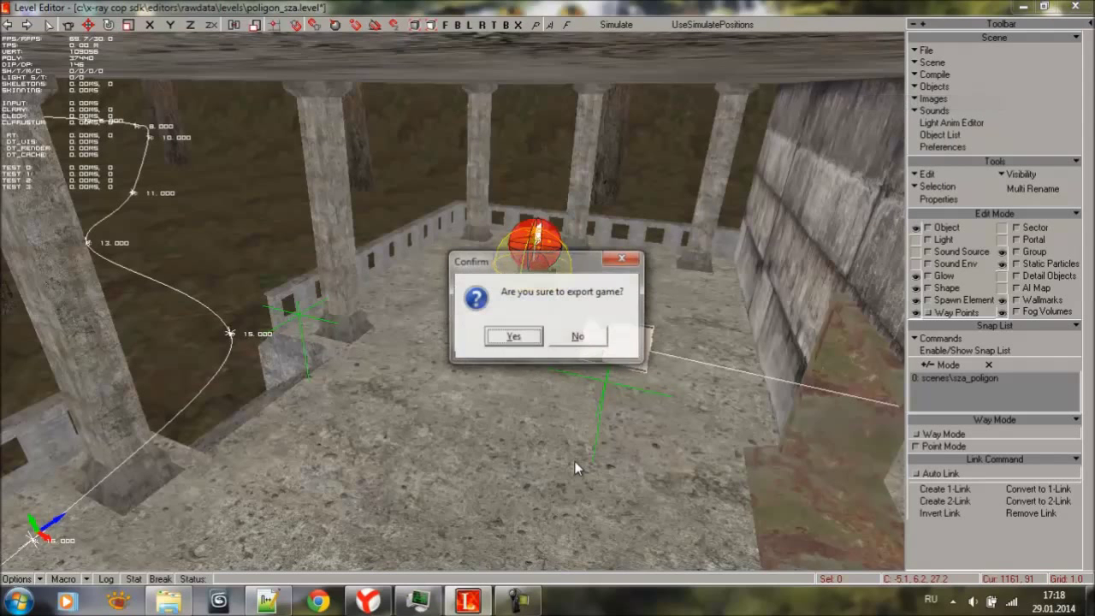
{"action": "key", "text": "Return"}
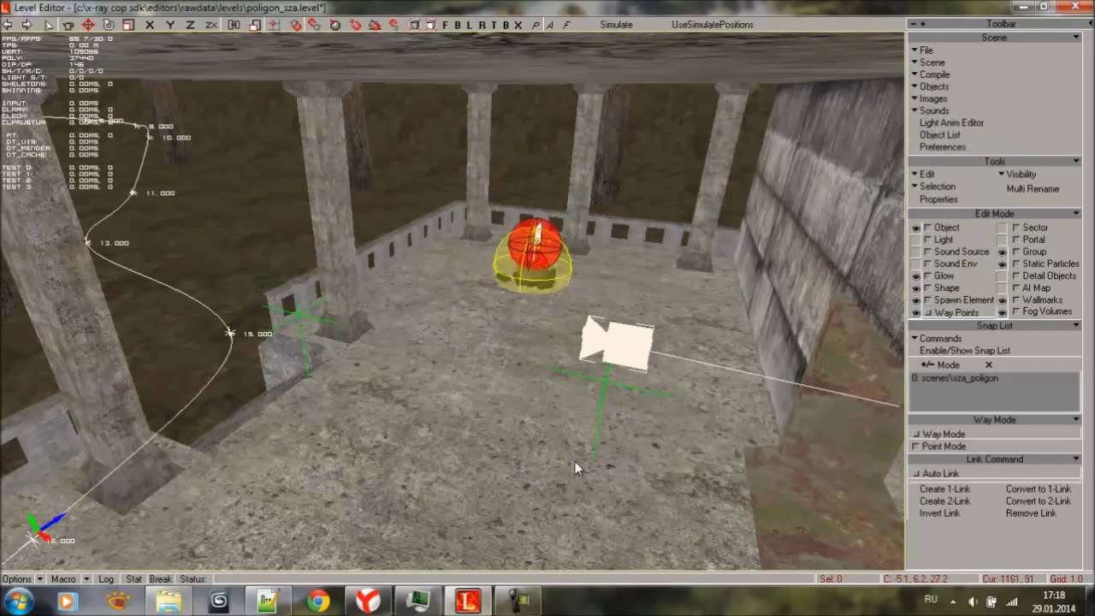
{"action": "key", "text": "Return"}
Close the Level Editor, saving the scene changes, and switch to Explorer.
{"action": "left_click", "coordinate": [1073, 6]}
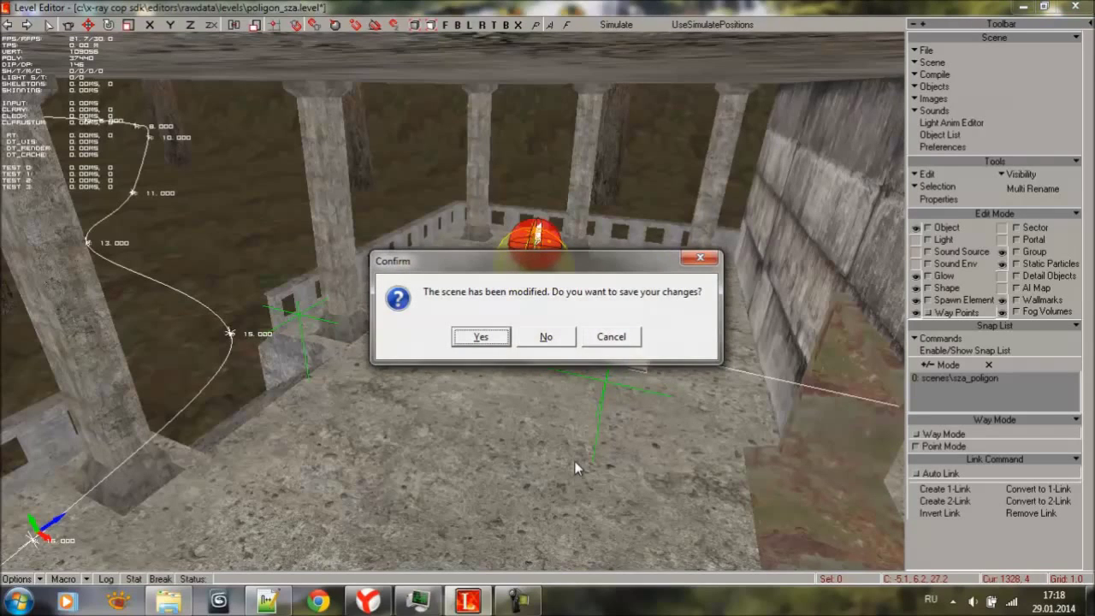
{"action": "key", "text": "Return"}
{"action": "key", "text": "alt+Tab"}
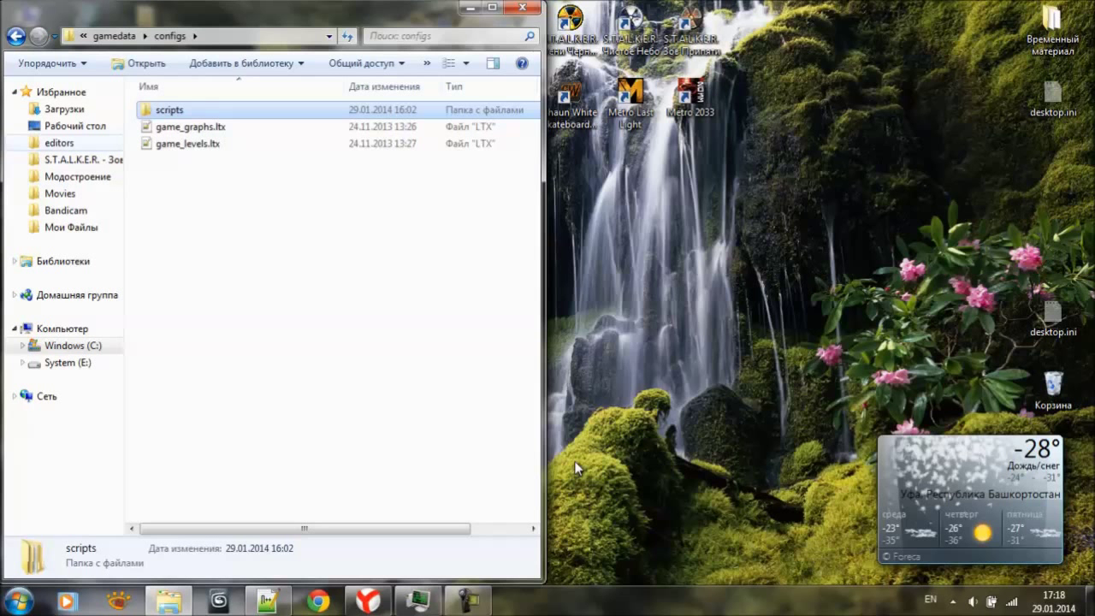
Open Компиляция_спавна.cmd from the SDK's editors folder in Notepad++, check the level name after -s, and return to Explorer.
{"action": "left_click", "coordinate": [59, 143]}
{"action": "left_click", "coordinate": [179, 278]}
{"action": "scroll", "coordinate": [179, 309], "scroll_direction": "down", "scroll_amount": 5}
{"action": "key", "text": "Down"}
{"action": "key", "text": "Down"}
{"action": "key", "text": "Down"}
{"action": "key", "text": "Down"}
{"action": "key", "text": "Down"}
{"action": "key", "text": "Down"}
{"action": "key", "text": "Down"}
{"action": "key", "text": "Down"}
{"action": "key", "text": "Down"}
{"action": "key", "text": "Down"}
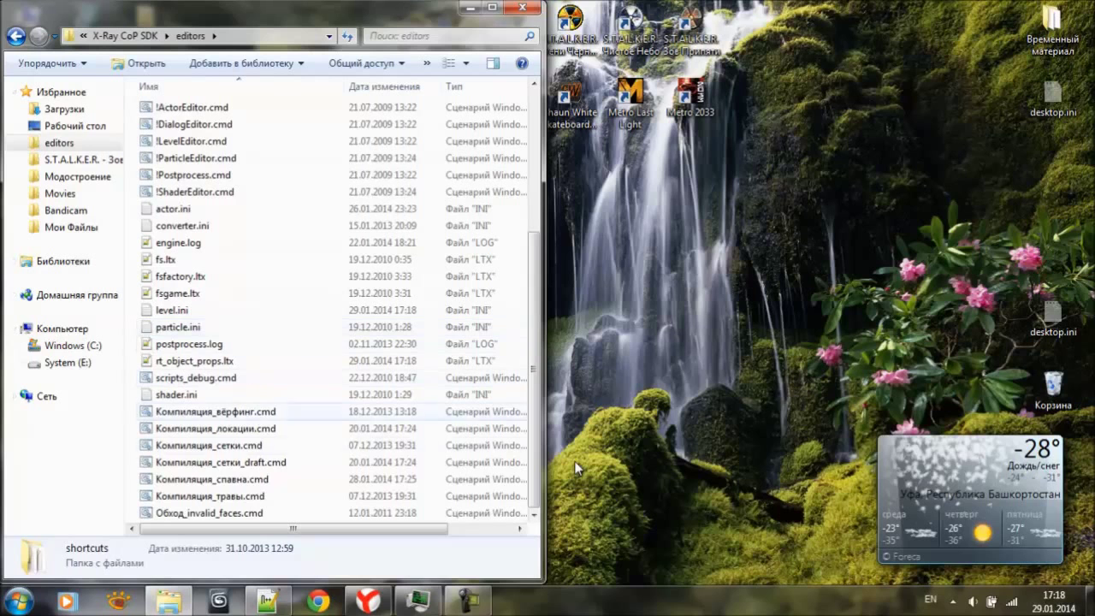
{"action": "key", "text": "Menu"}
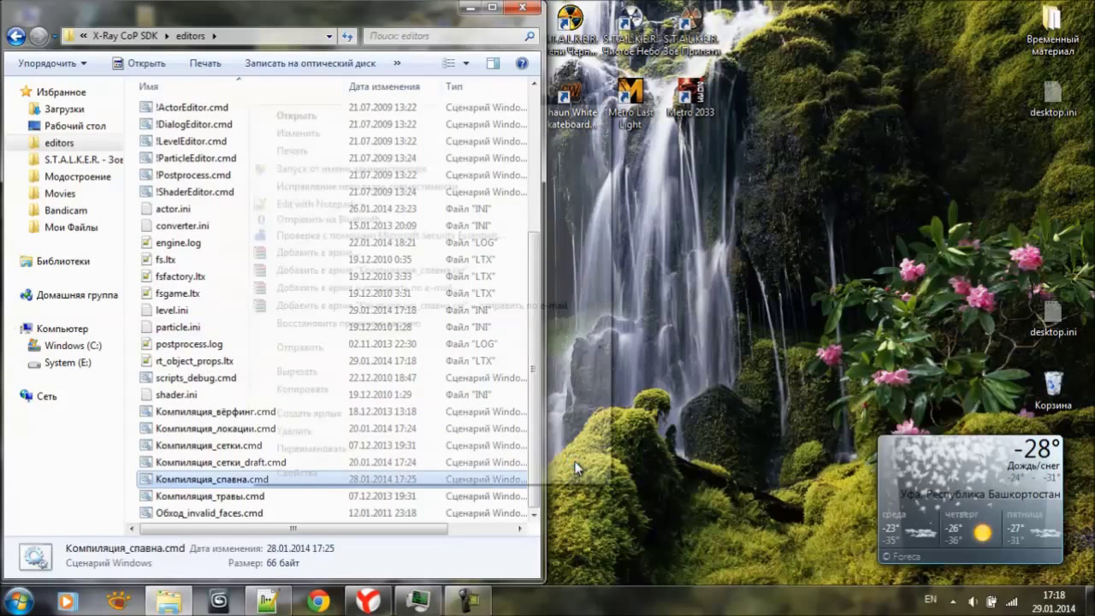
{"action": "key", "text": "Return"}
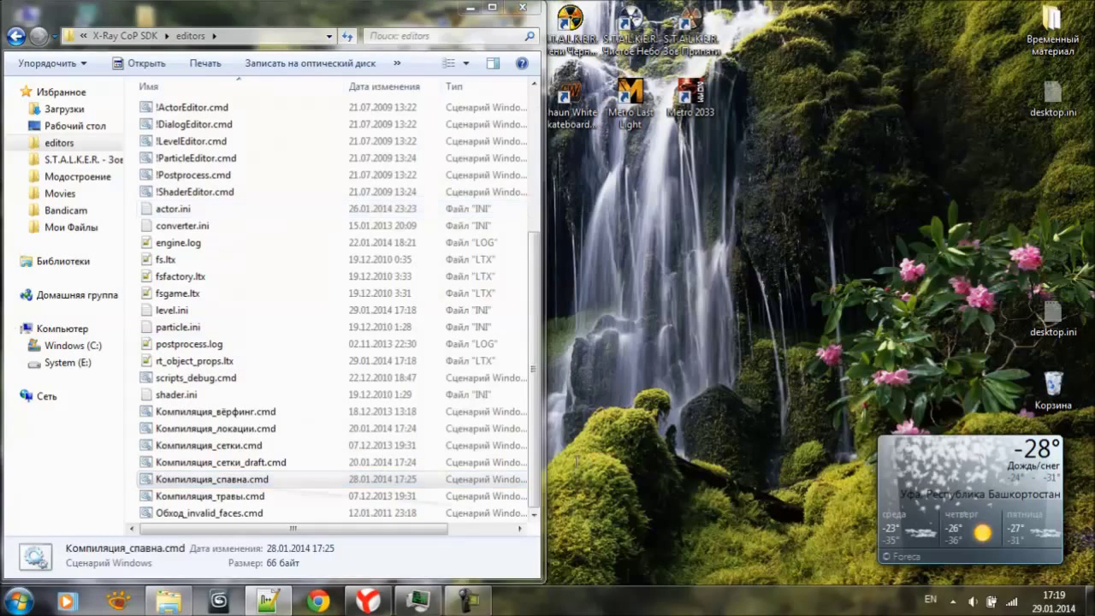
{"action": "double_click", "coordinate": [576, 463]}
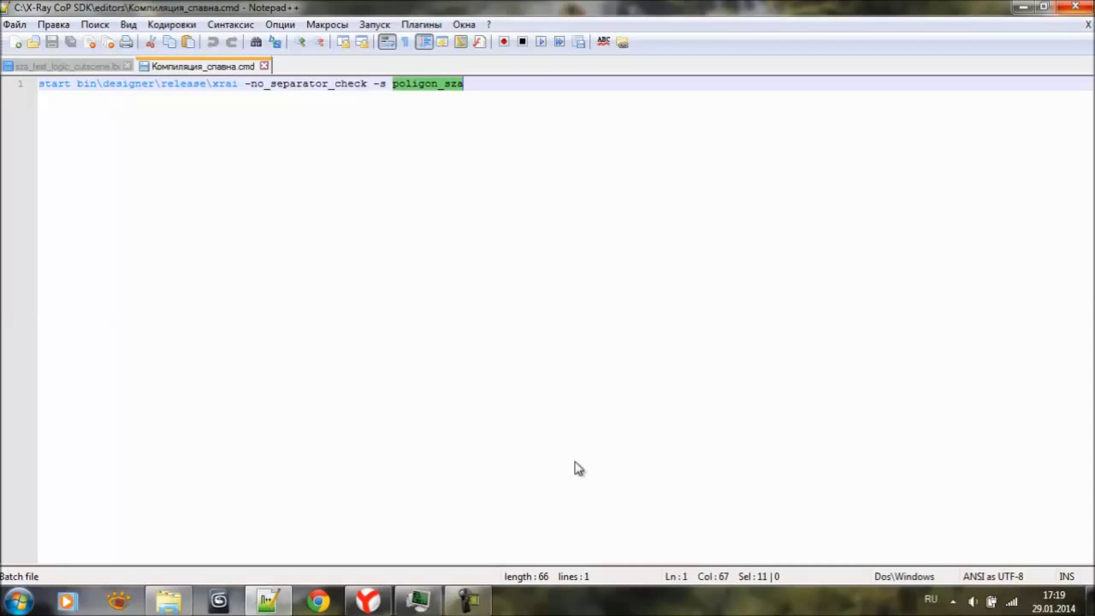
{"action": "left_click", "coordinate": [1024, 7]}
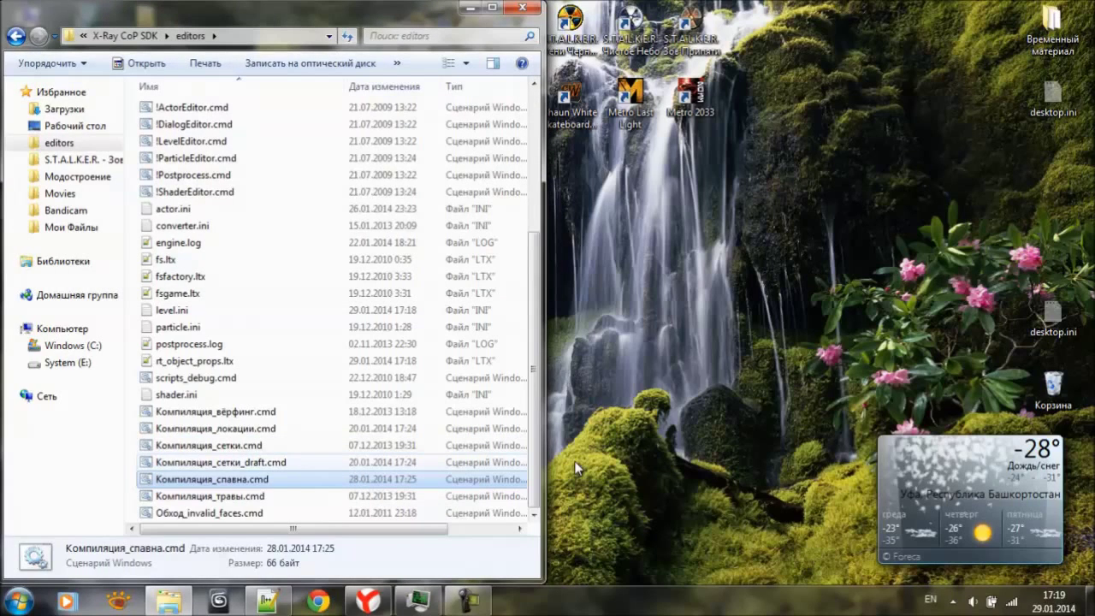
Run Компиляция_спавна.cmd to compile the spawn, acknowledge its completion and return to the editors folder.
{"action": "key", "text": "Return"}
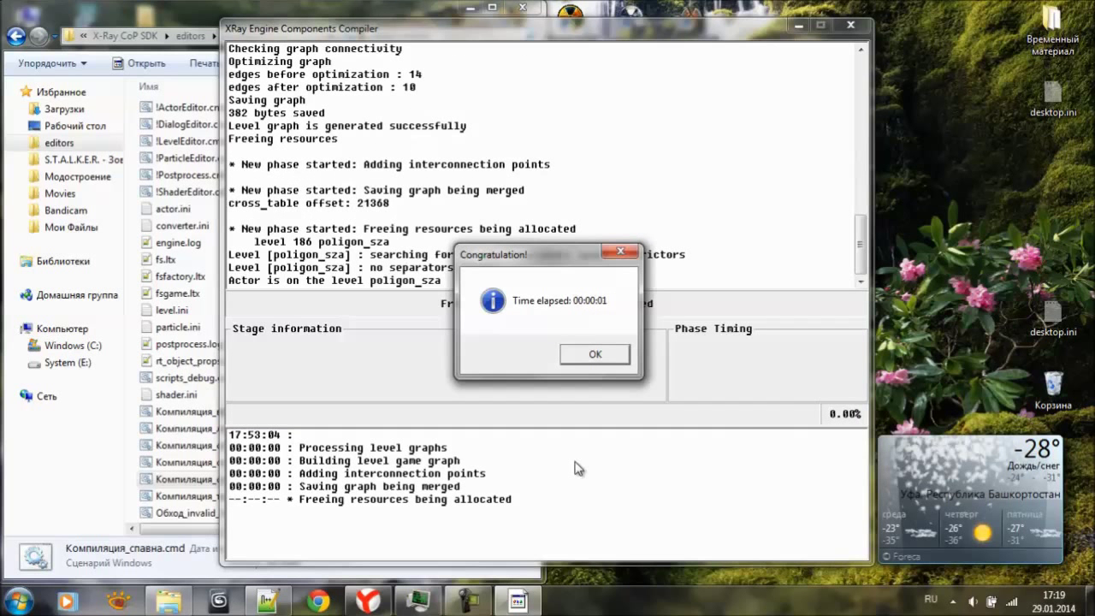
{"action": "key", "text": "Return"}
{"action": "left_click", "coordinate": [180, 243]}
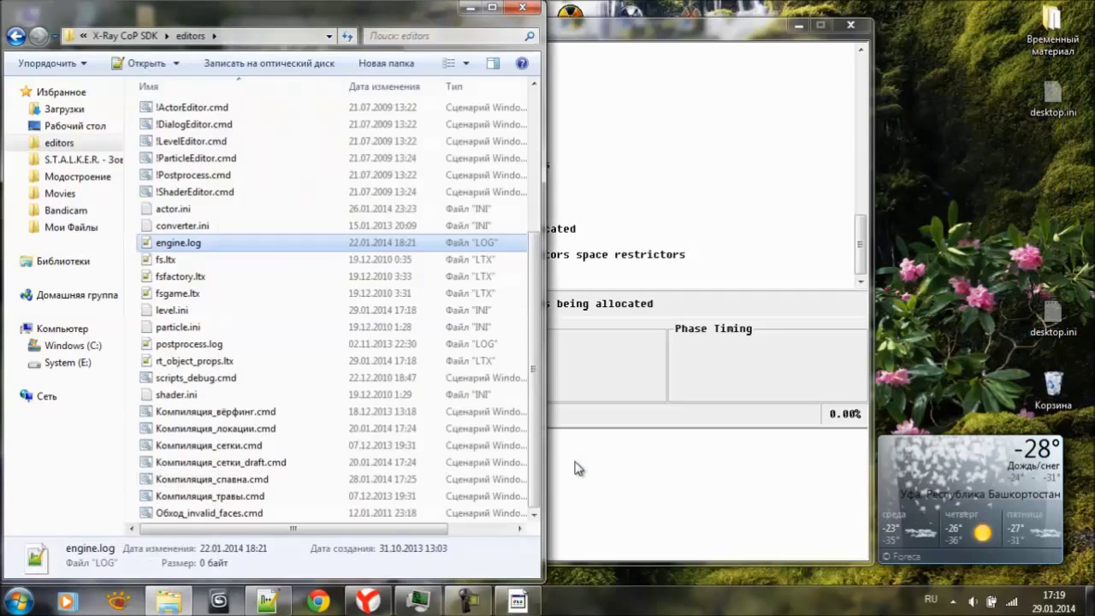
In the SDK's editors\gamedata\spawns folder, rename poligon_sza.spawn to all.spawn.
{"action": "scroll", "coordinate": [180, 243], "scroll_direction": "up", "scroll_amount": 4}
{"action": "key", "text": "g"}
{"action": "key", "text": "Return"}
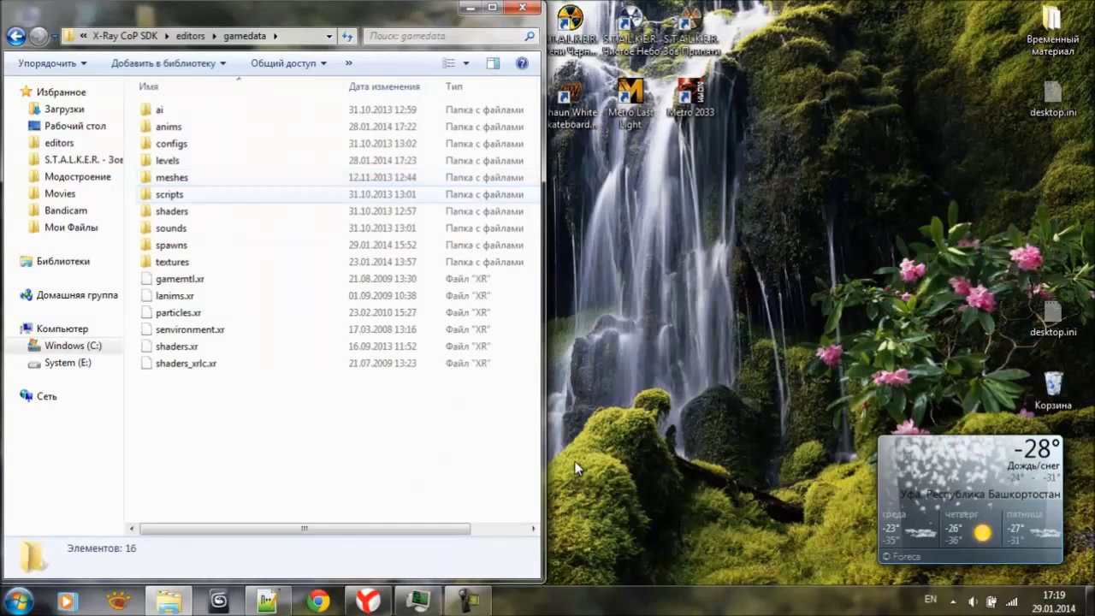
{"action": "key", "text": "s"}
{"action": "key", "text": "p"}
{"action": "key", "text": "Return"}
{"action": "key", "text": "p"}
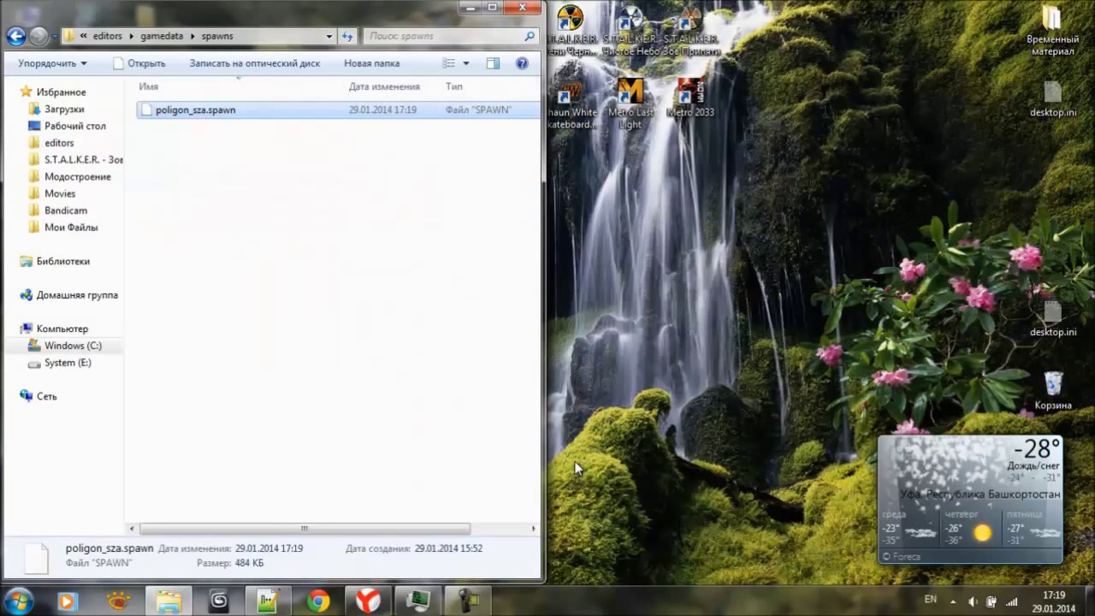
{"action": "key", "text": "F2"}
{"action": "type", "text": "all"}
{"action": "key", "text": "Return"}
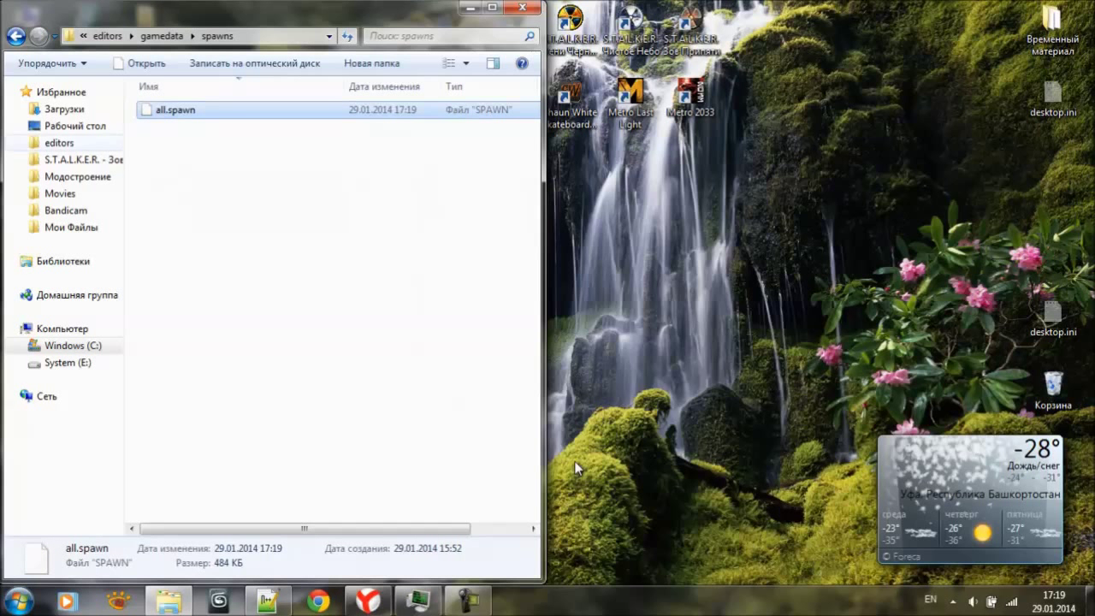
Paste all.spawn into the gamedata\spawns folder of the S.T.A.L.K.E.R. - Зов Припяти game, then go back up to gamedata.
{"action": "left_click", "coordinate": [94, 160]}
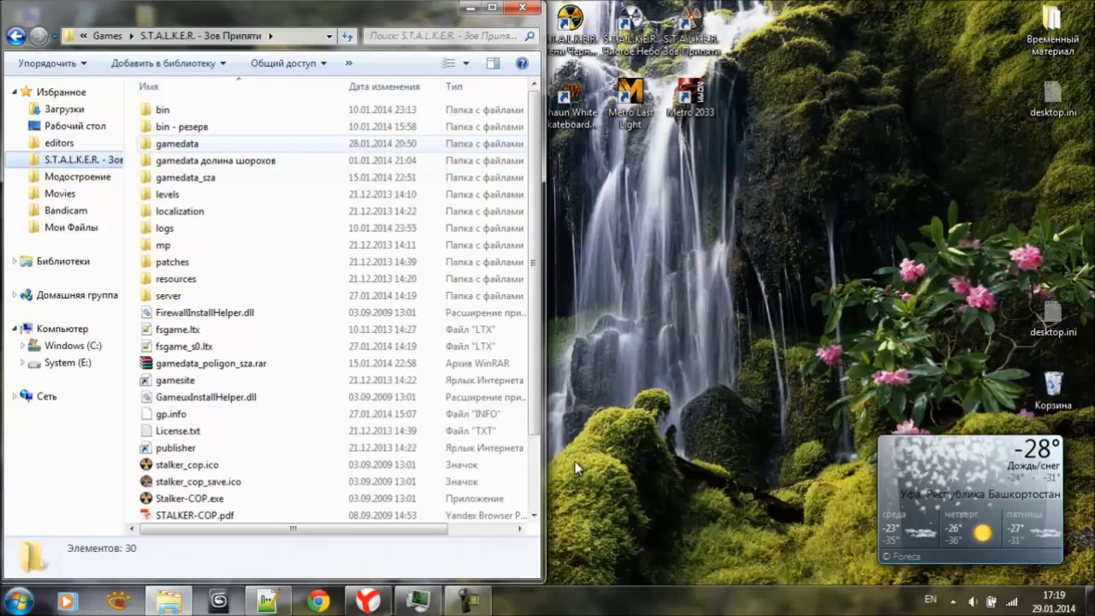
{"action": "key", "text": "Return"}
{"action": "key", "text": "s"}
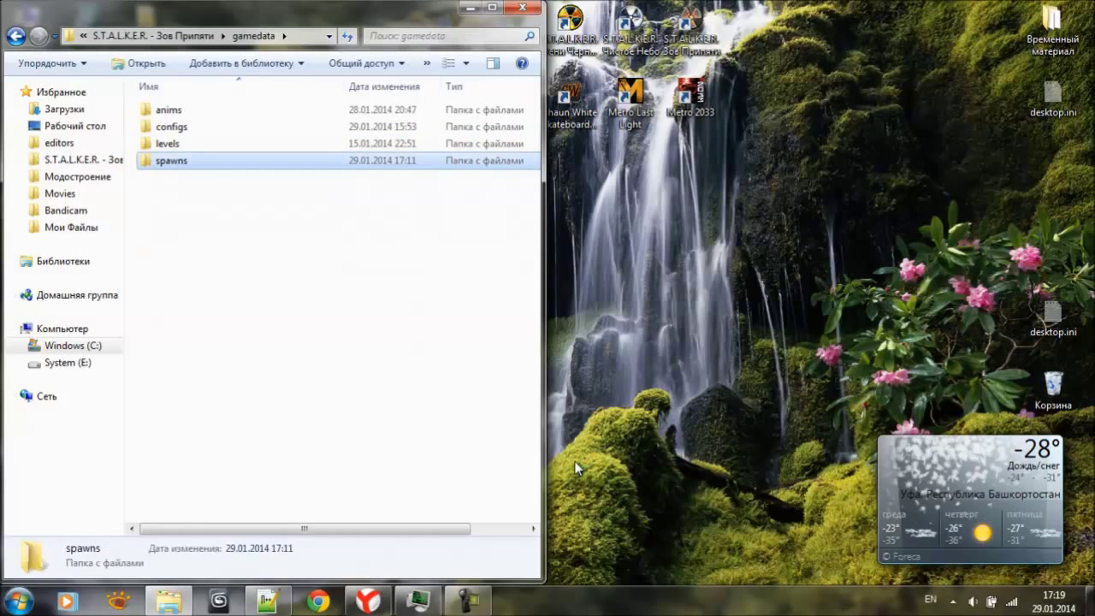
{"action": "key", "text": "Return"}
{"action": "key", "text": "ctrl+v"}
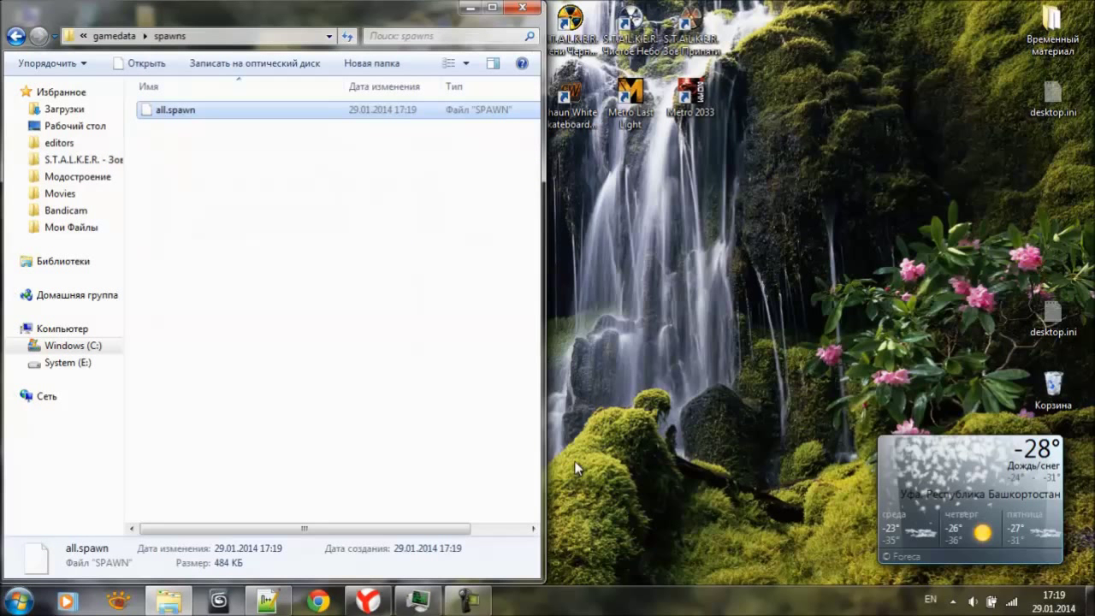
{"action": "key", "text": "F2"}
{"action": "left_click", "coordinate": [333, 300]}
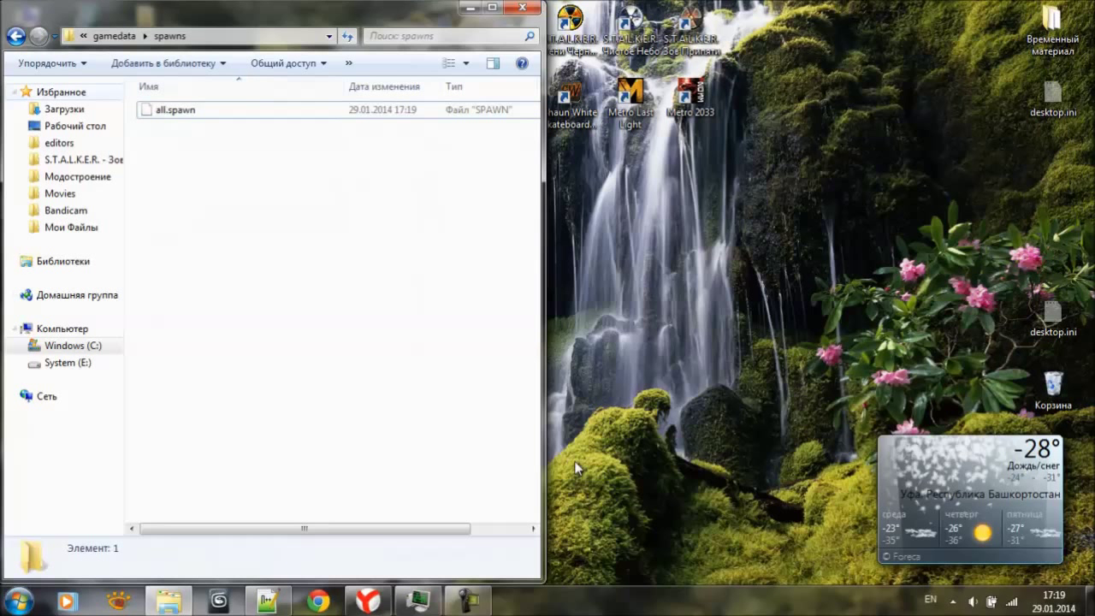
{"action": "left_click", "coordinate": [114, 36]}
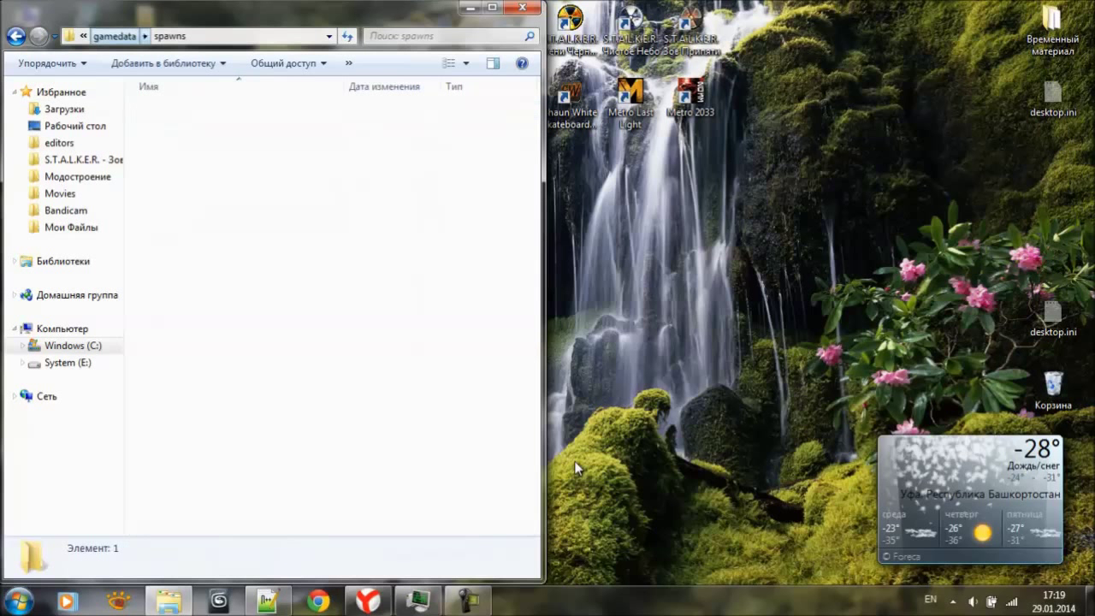
Look inside the configs folder of the game's gamedata and go back up to gamedata.
{"action": "left_click", "coordinate": [172, 112]}
{"action": "left_click", "coordinate": [176, 126]}
{"action": "key", "text": "Return"}
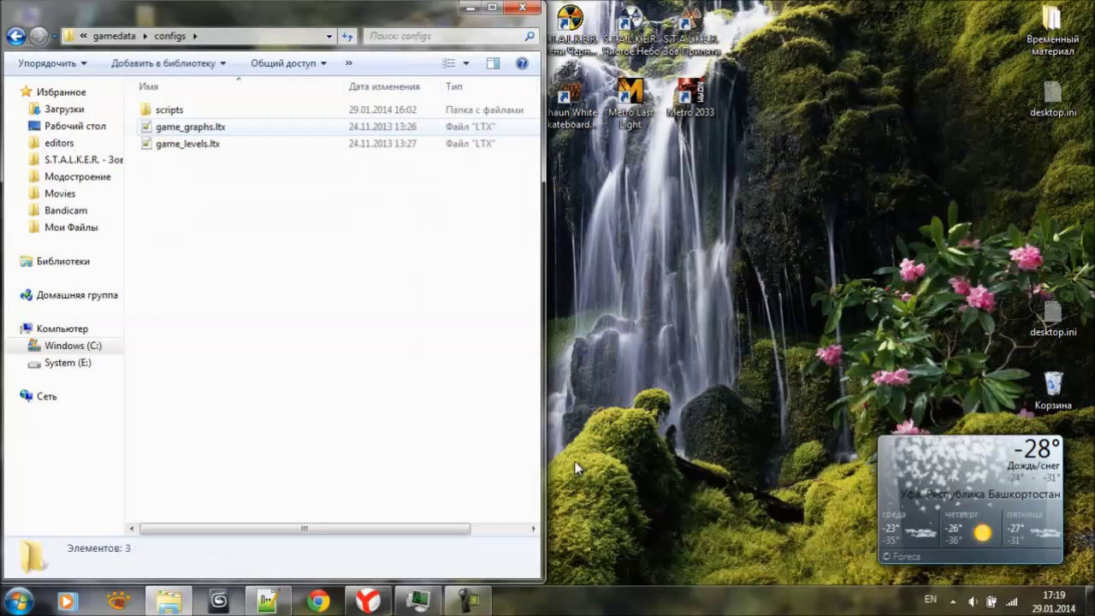
{"action": "key", "text": "BackSpace"}
Check that sza_camera_test.anm is in the scenario_cam\sza_poligon folder under gamedata\anims, and go back up to gamedata.
{"action": "key", "text": "Up"}
{"action": "key", "text": "Return"}
{"action": "key", "text": "Down"}
{"action": "key", "text": "Return"}
{"action": "key", "text": "Down"}
{"action": "key", "text": "Return"}
{"action": "key", "text": "Down"}
{"action": "key", "text": "Return"}
{"action": "key", "text": "Down"}
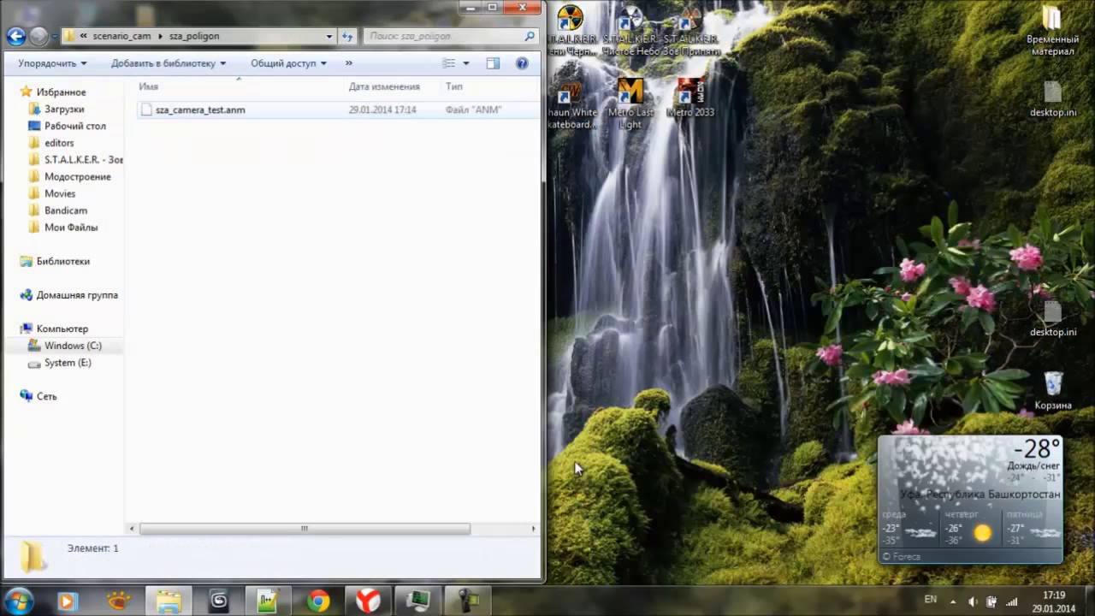
{"action": "key", "text": "BackSpace"}
{"action": "key", "text": "BackSpace"}
{"action": "key", "text": "BackSpace"}
{"action": "key", "text": "BackSpace"}
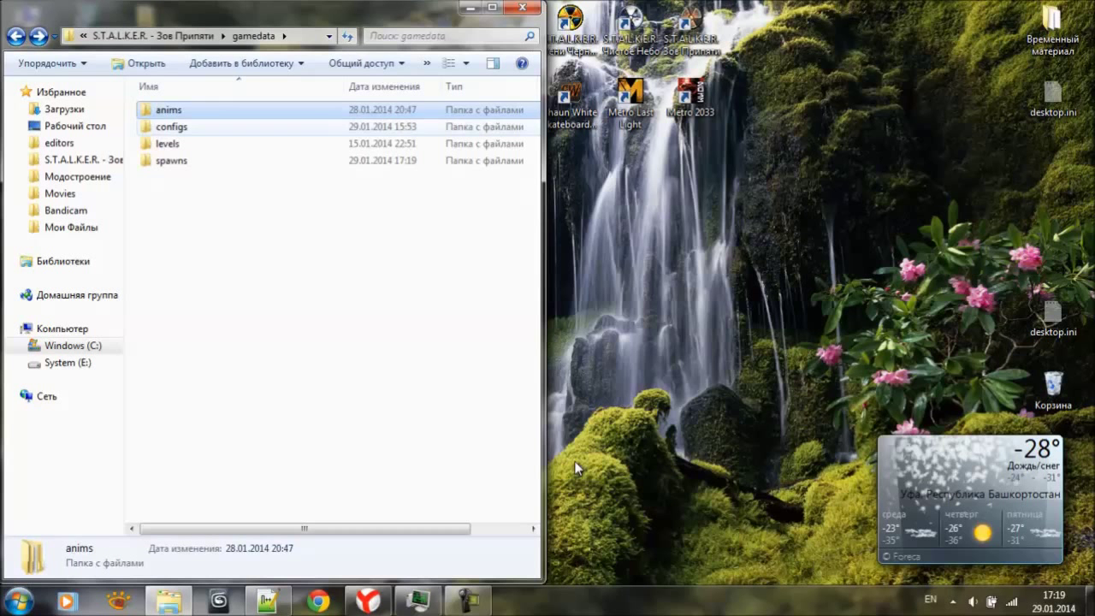
Open sza_test_logic_cutscene.ltx from gamedata\configs\scripts\sza_poligon in Notepad++.
{"action": "key", "text": "Down"}
{"action": "key", "text": "Return"}
{"action": "key", "text": "Down"}
{"action": "key", "text": "Return"}
{"action": "key", "text": "Down"}
{"action": "key", "text": "Return"}
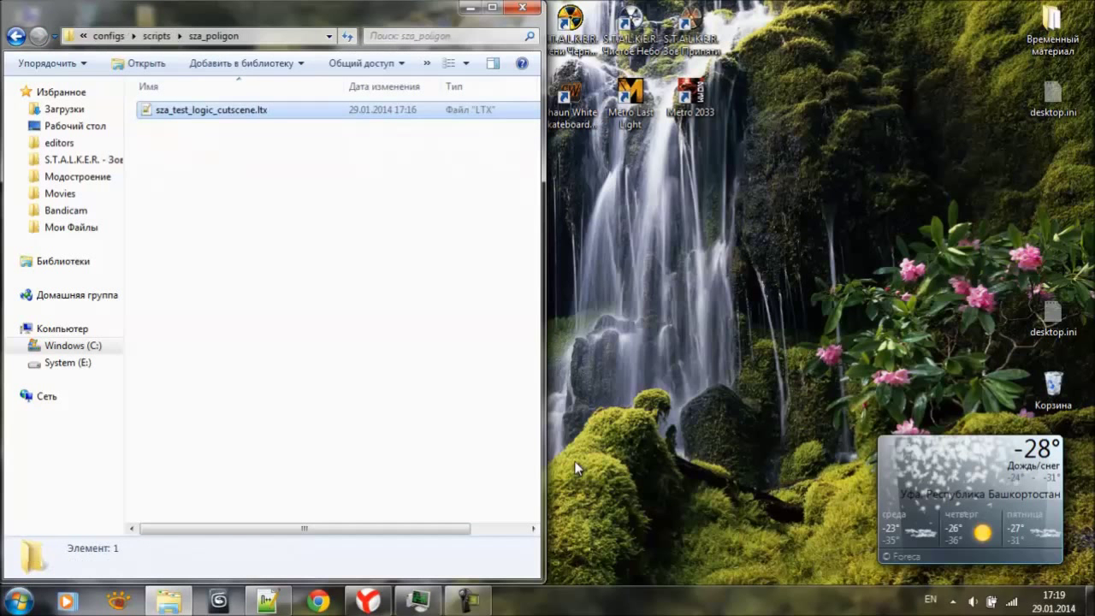
{"action": "key", "text": "Down"}
{"action": "key", "text": "Return"}
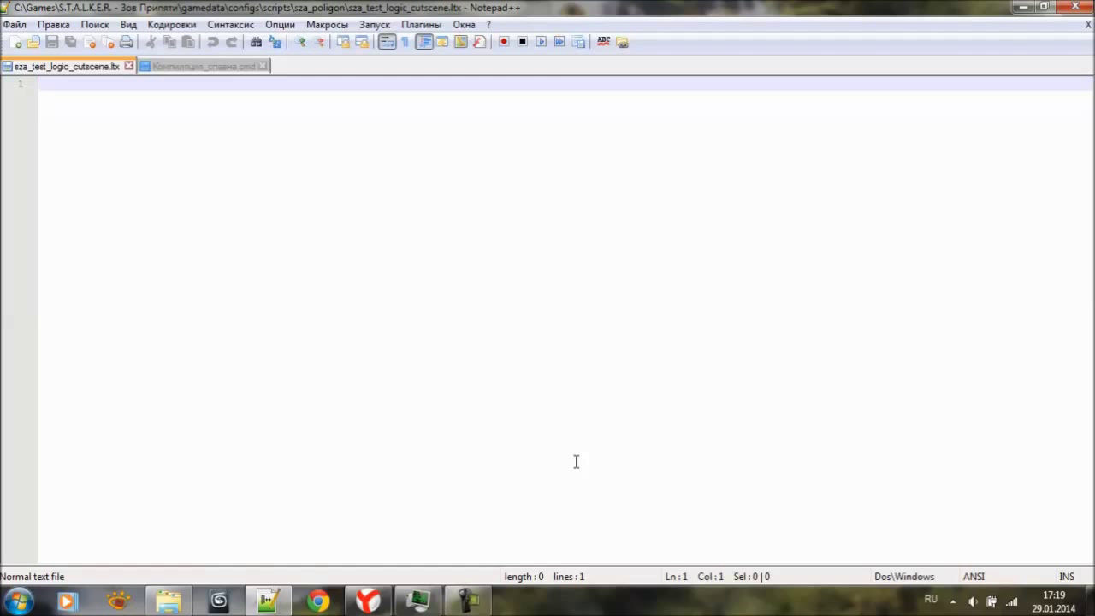
Copy the uncommented cutscene logic from step five of the forum tutorial and paste it into the empty sza_test_logic_cutscene.ltx.
{"action": "key", "text": "alt+Tab"}
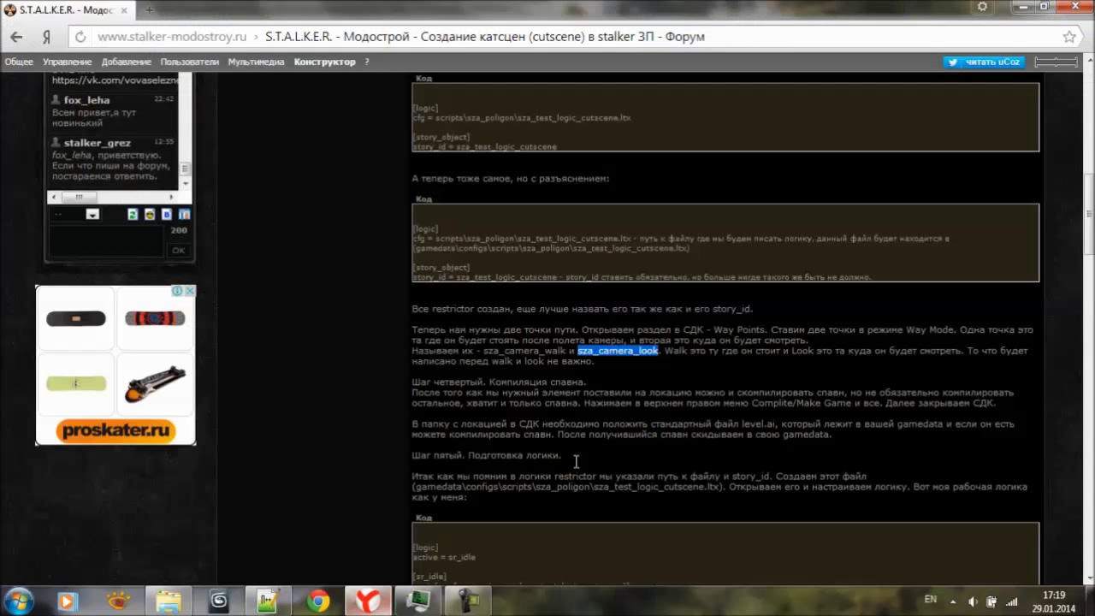
{"action": "scroll", "coordinate": [577, 462], "scroll_direction": "down", "scroll_amount": 5}
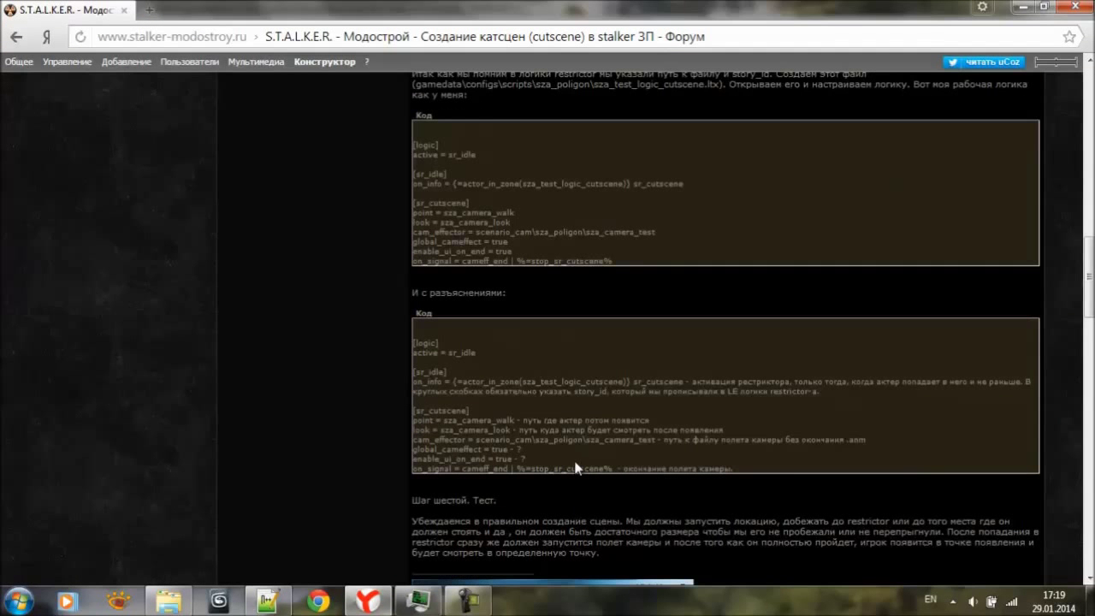
{"action": "scroll", "coordinate": [577, 468], "scroll_direction": "up", "scroll_amount": 1}
{"action": "mouse_move", "coordinate": [594, 342]}
{"action": "left_mouse_down"}
{"action": "mouse_move", "coordinate": [434, 255]}
{"action": "mouse_move", "coordinate": [416, 226]}
{"action": "left_mouse_up"}
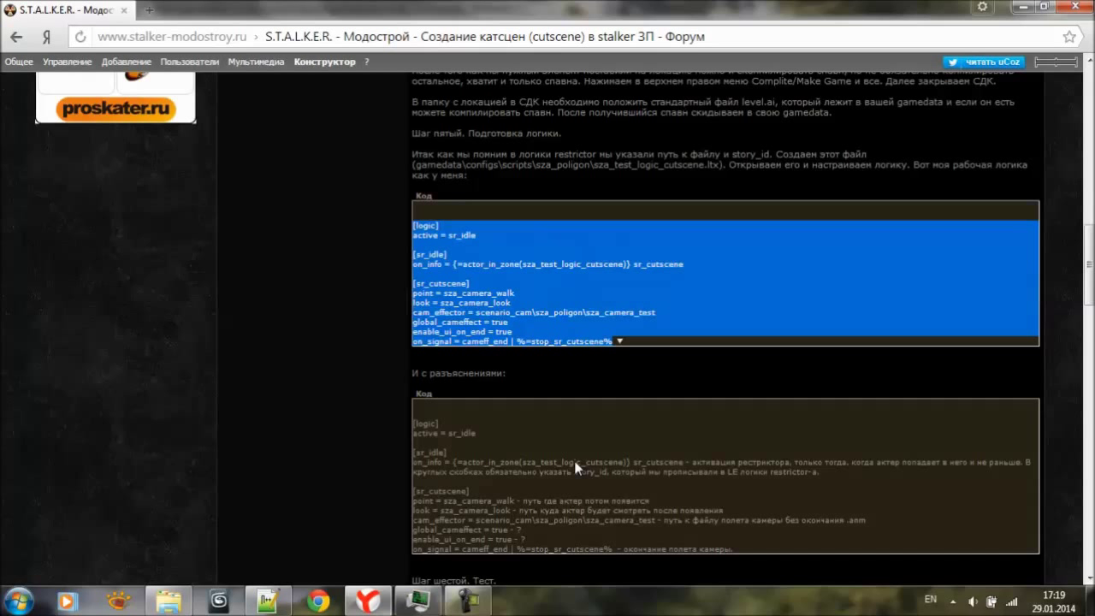
{"action": "key", "text": "alt+Tab"}
{"action": "type", "text": "[logic] active = sr_idle  [sr_idle] on_info = {=actor_in_zone(sza_test_logic_cutscene)} sr_cutscene  [sr_cutscene] point = sza_camera_walk look = sza_camera_look cam_effector = scenario_cam\\sza_poligon\\sza_camera_test global_cameffect = true enable_ui_on_end = true on_signal = cameff_end | %=stop_sr_cutscene%"}
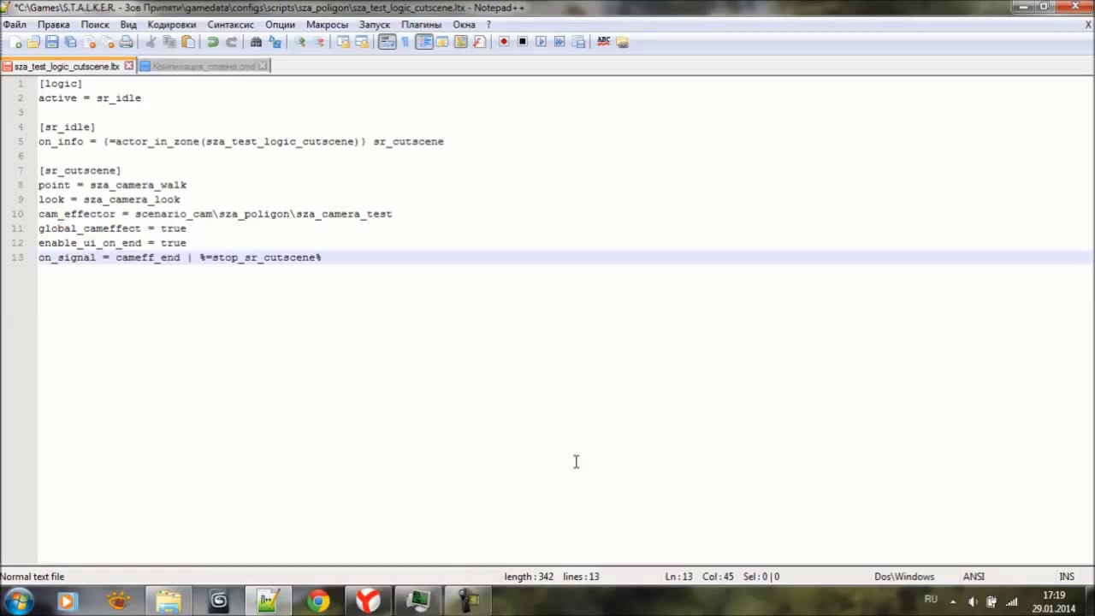
Review the logic flow by highlighting sr_idle in the active line, sr_cutscene in on_info, and stop_sr_cutscene in on_signal.
{"action": "double_click", "coordinate": [119, 99]}
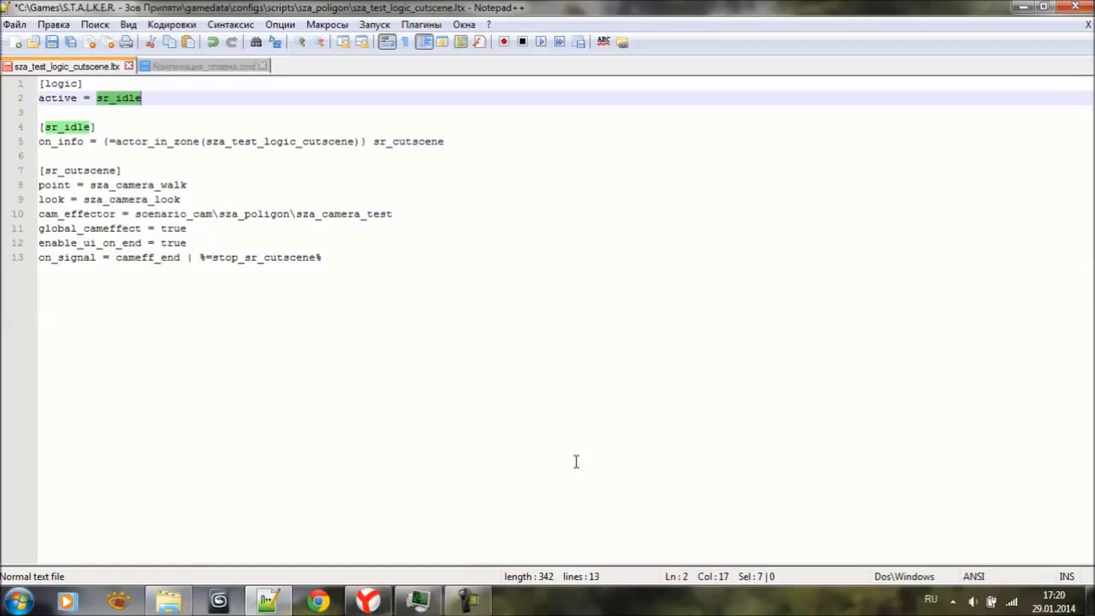
{"action": "key", "text": "Down"}
{"action": "key", "text": "Down"}
{"action": "key", "text": "Down"}
{"action": "key", "text": "End"}
{"action": "key", "text": "ctrl+Left"}
{"action": "key", "text": "ctrl+shift+Right"}
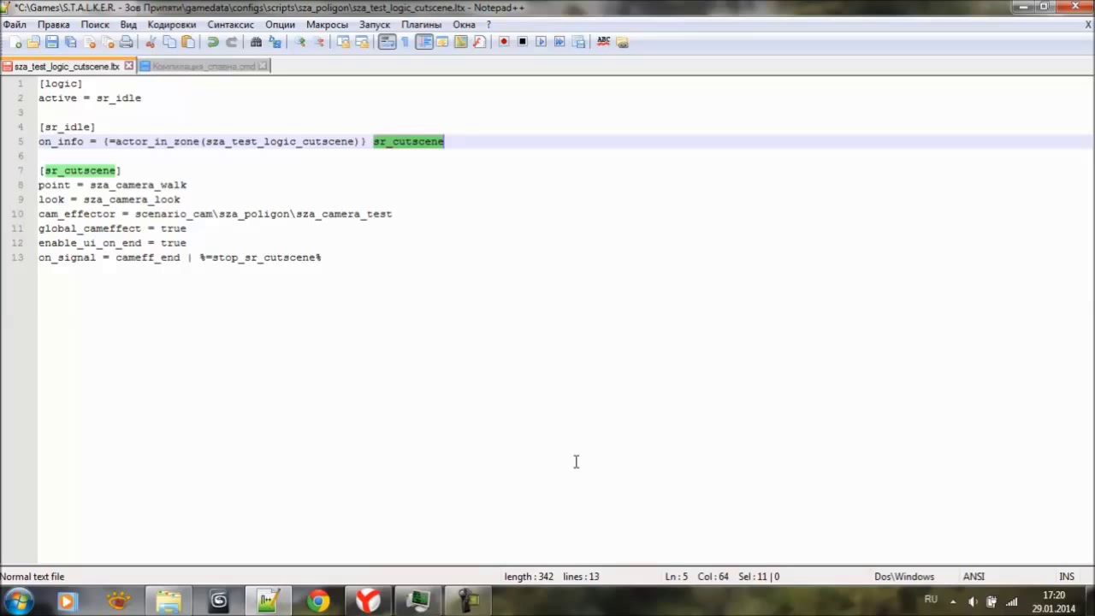
{"action": "key", "text": "ctrl+End"}
{"action": "key", "text": "Left"}
{"action": "key", "text": "ctrl+shift+Left"}
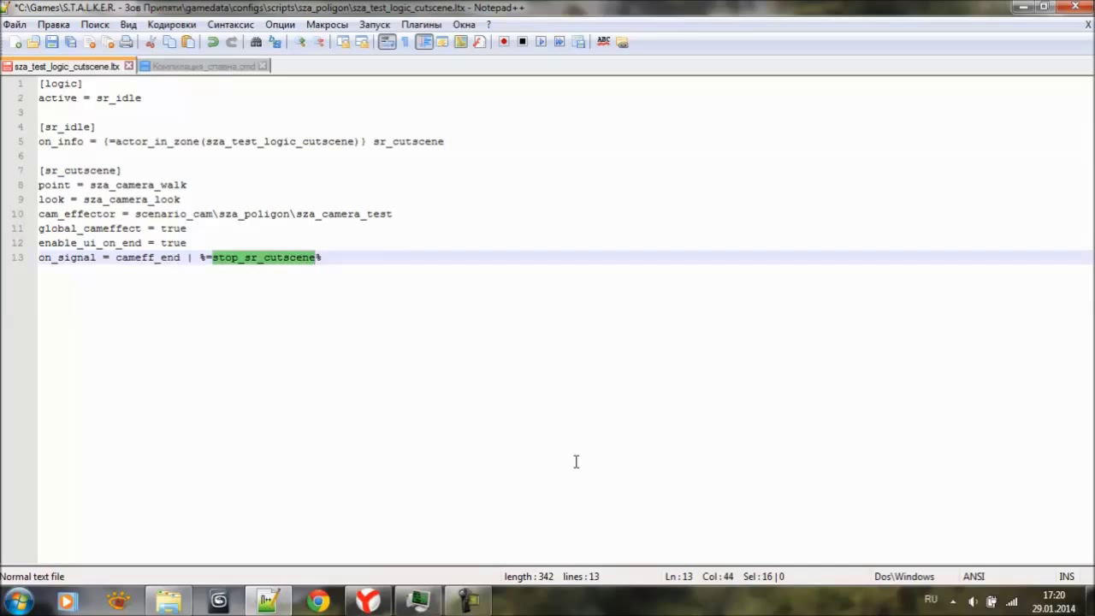
Highlight the story_id sza_test_logic_cutscene inside the actor_in_zone condition to examine which restrictor triggers the scene.
{"action": "key", "text": "Up"}
{"action": "key", "text": "Up"}
{"action": "key", "text": "Up"}
{"action": "key", "text": "Up"}
{"action": "key", "text": "Up"}
{"action": "key", "text": "Up"}
{"action": "key", "text": "Up"}
{"action": "key", "text": "Up"}
{"action": "key", "text": "ctrl+Left"}
{"action": "key", "text": "ctrl+shift+Right"}
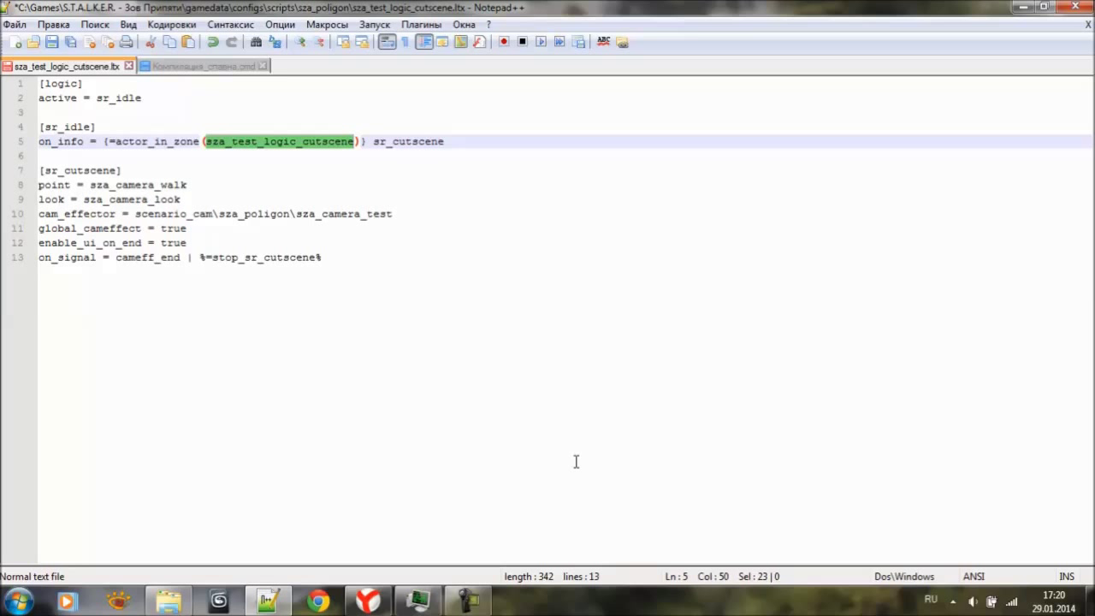
Deselect the story_id and save sza_test_logic_cutscene.ltx.
{"action": "key", "text": "Up"}
{"action": "key", "text": "Up"}
{"action": "key", "text": "Up"}
{"action": "key", "text": "Down"}
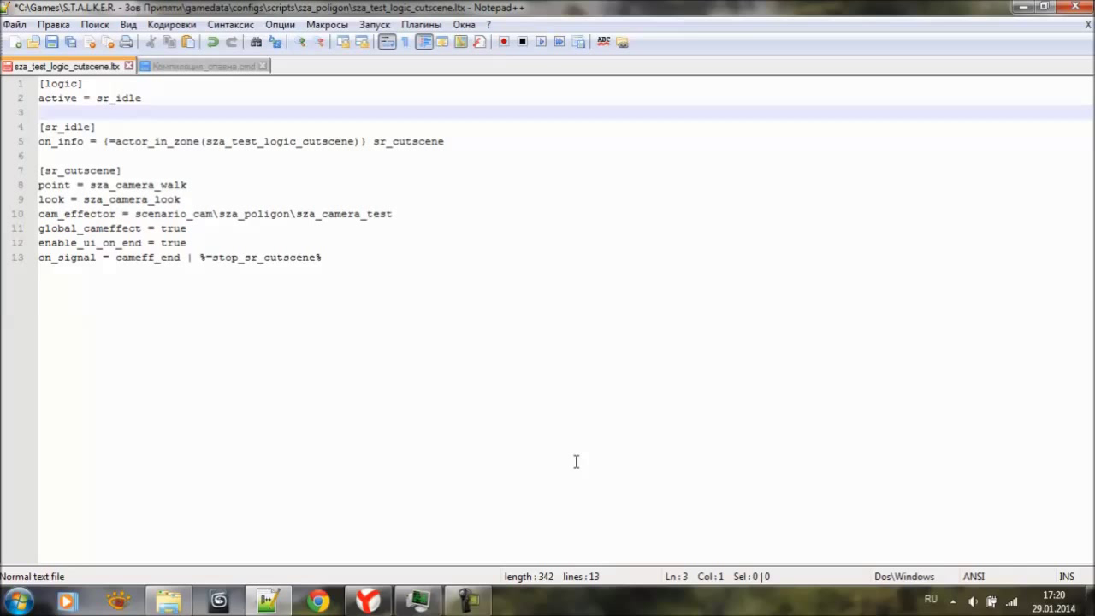
{"action": "key", "text": "ctrl+s"}
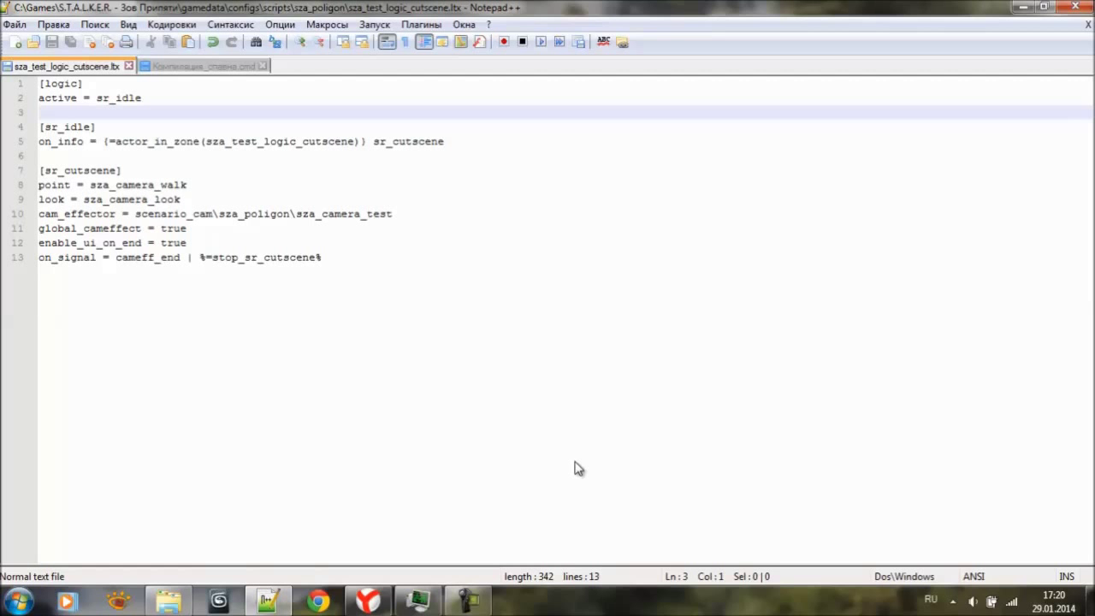
Switch to the forum tutorial, clear its highlighted code, and minimise the open windows to reach the desktop.
{"action": "key", "text": "alt+Tab"}
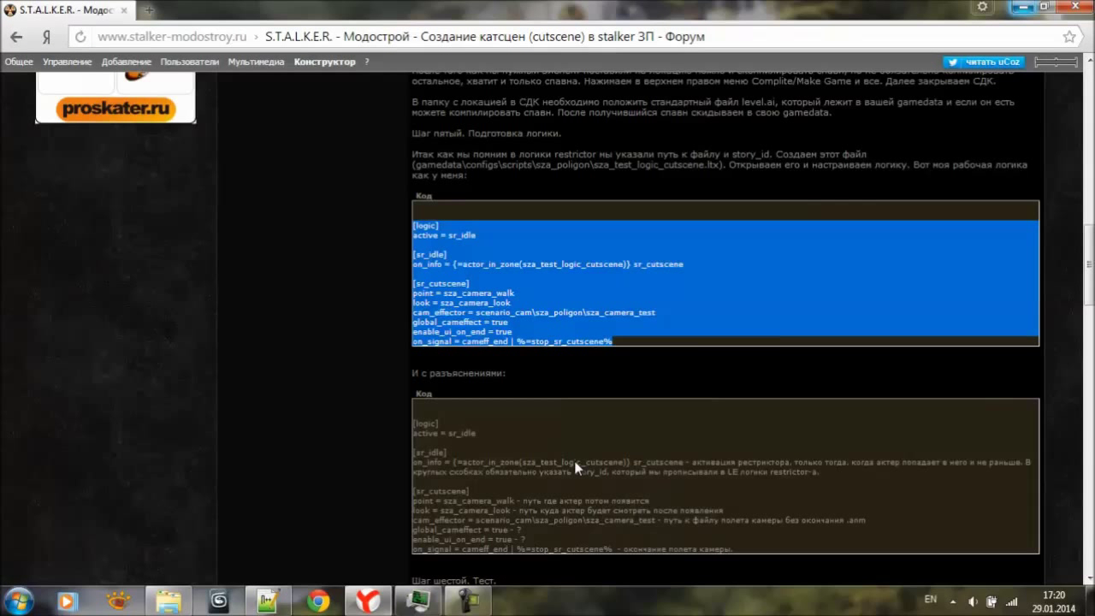
{"action": "left_click", "coordinate": [575, 468]}
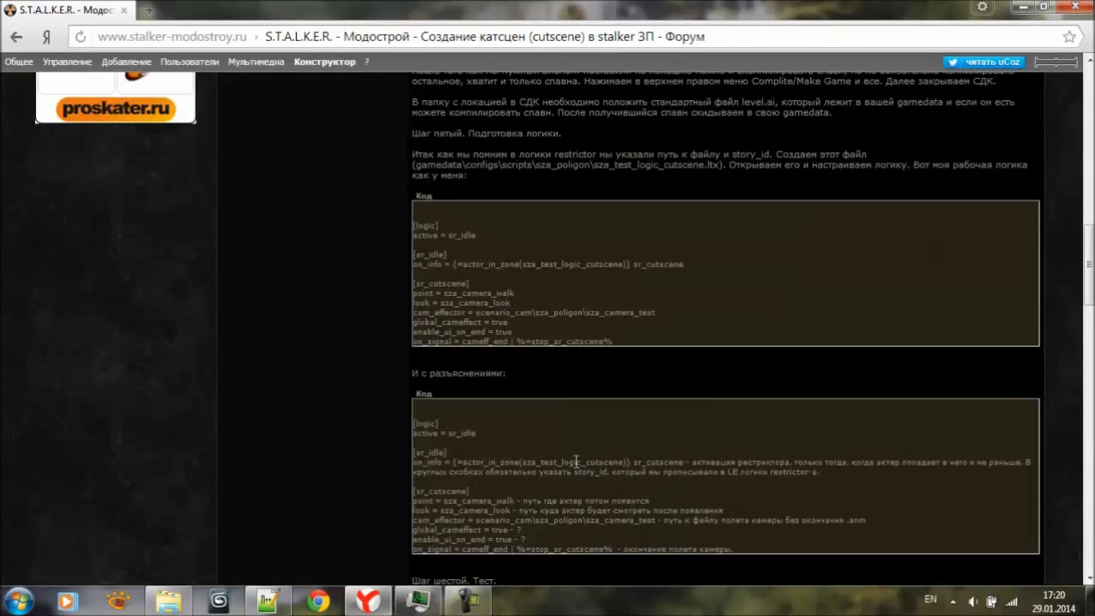
{"action": "key", "text": "super+Down"}
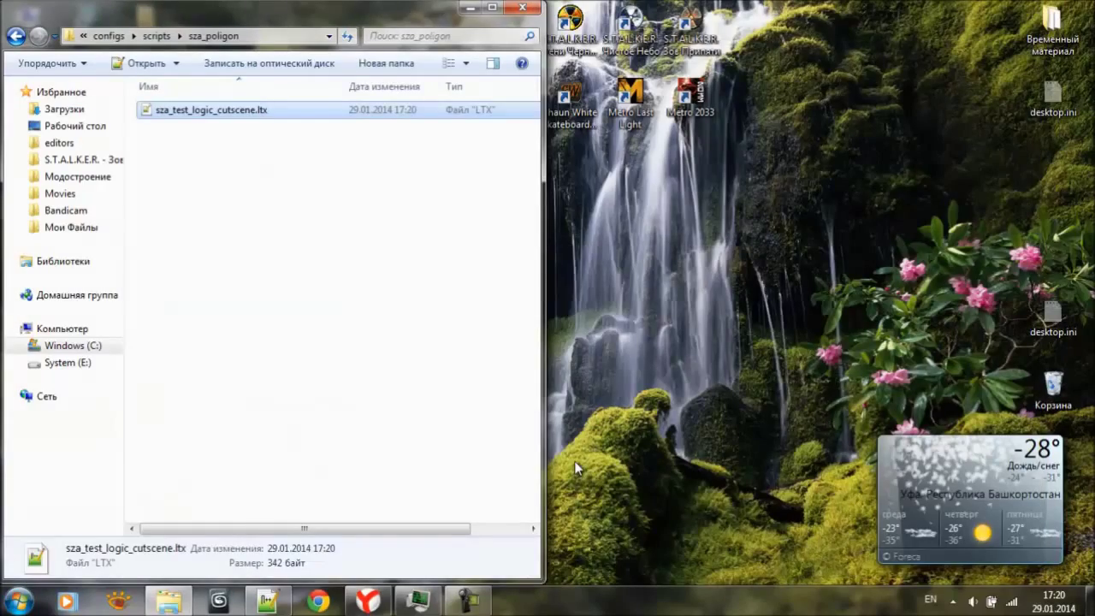
{"action": "key", "text": "super+d"}
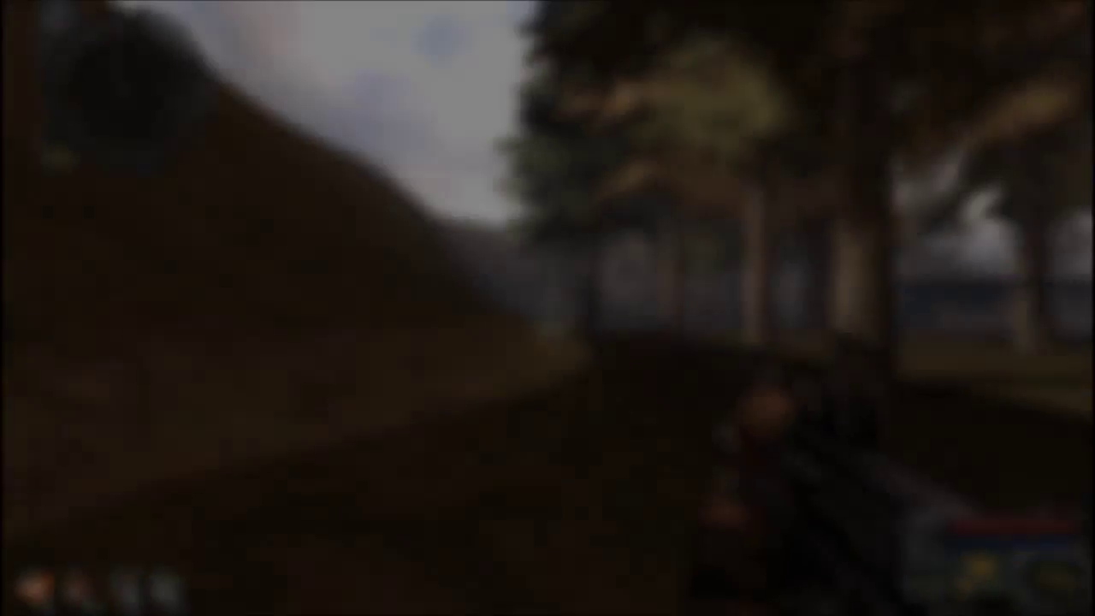
In the running game, walk along the forest path toward the barrel, view it through the binoculars, and put them away.
{"action": "key", "text": "w"}
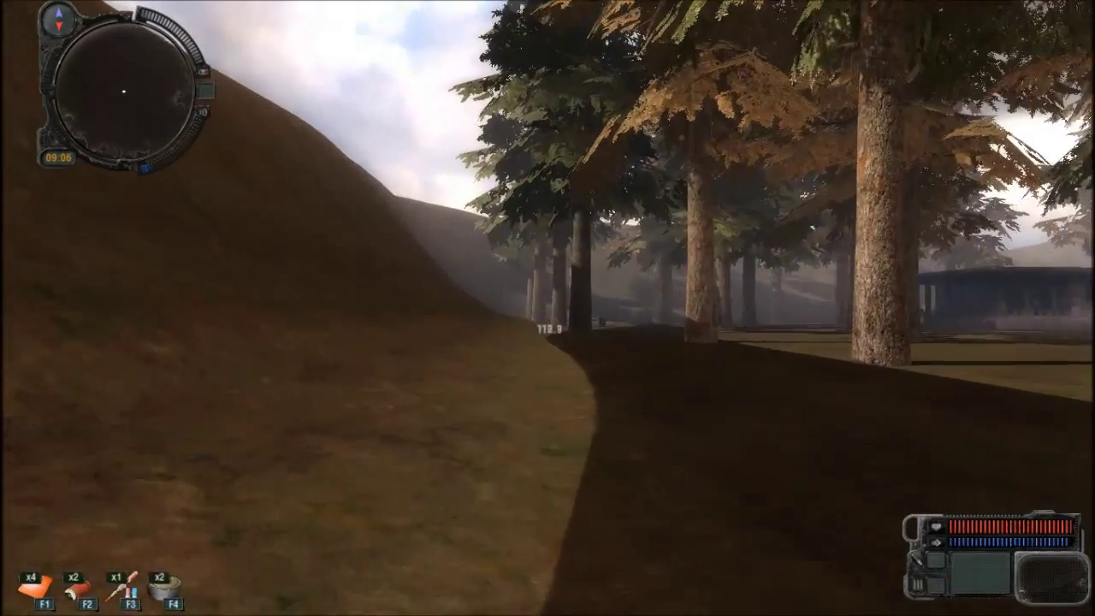
{"action": "key", "text": "w"}
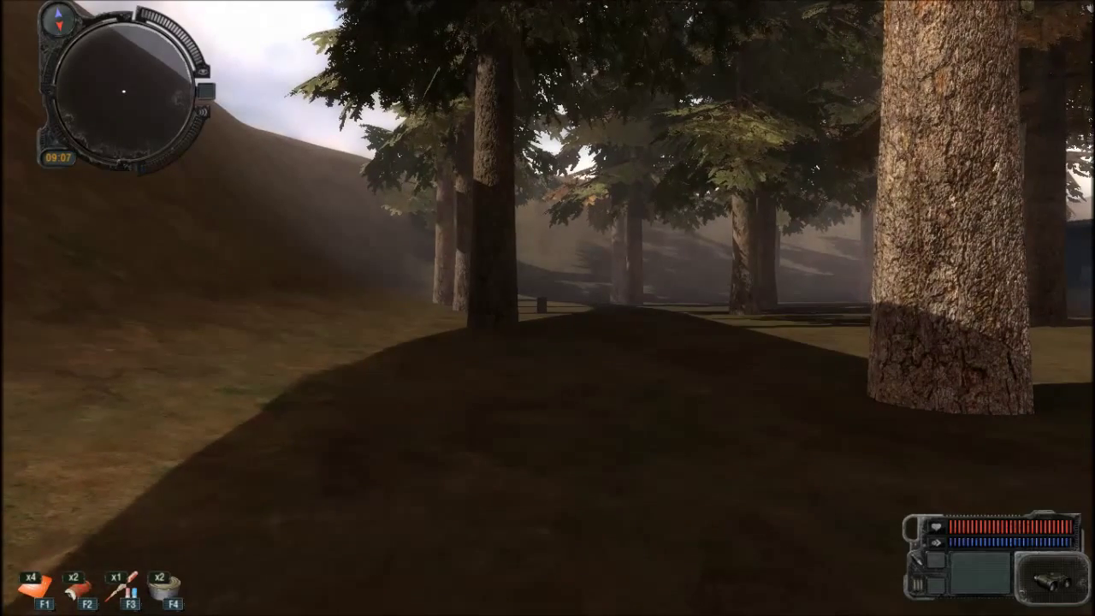
{"action": "key", "text": "w"}
{"action": "right_click", "coordinate": [548, 308]}
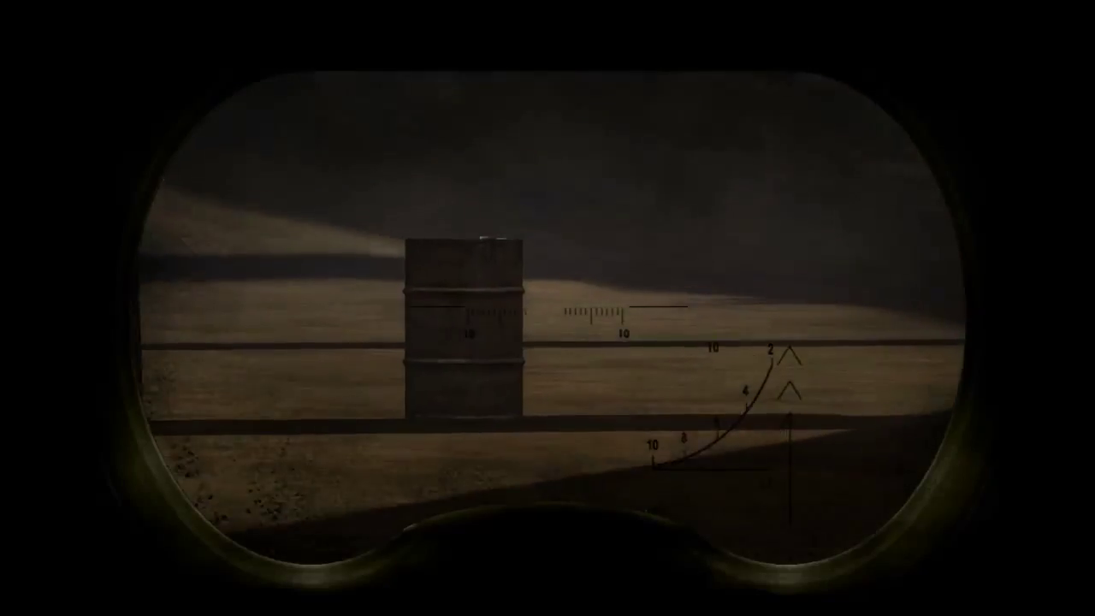
{"action": "right_click", "coordinate": [548, 308]}
{"action": "key", "text": "5"}
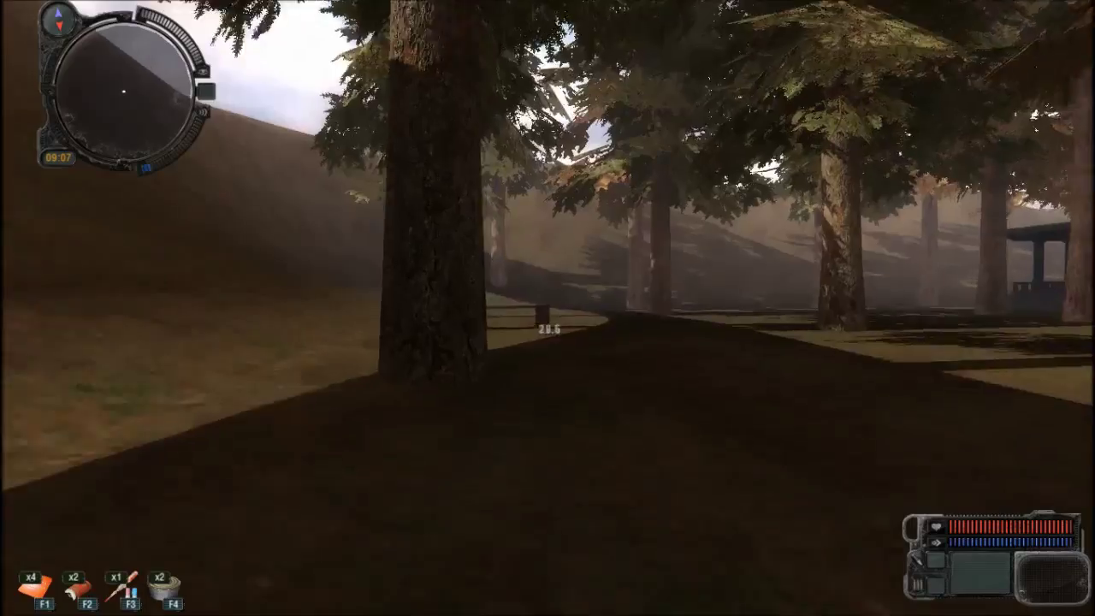
{"action": "key", "text": "w"}
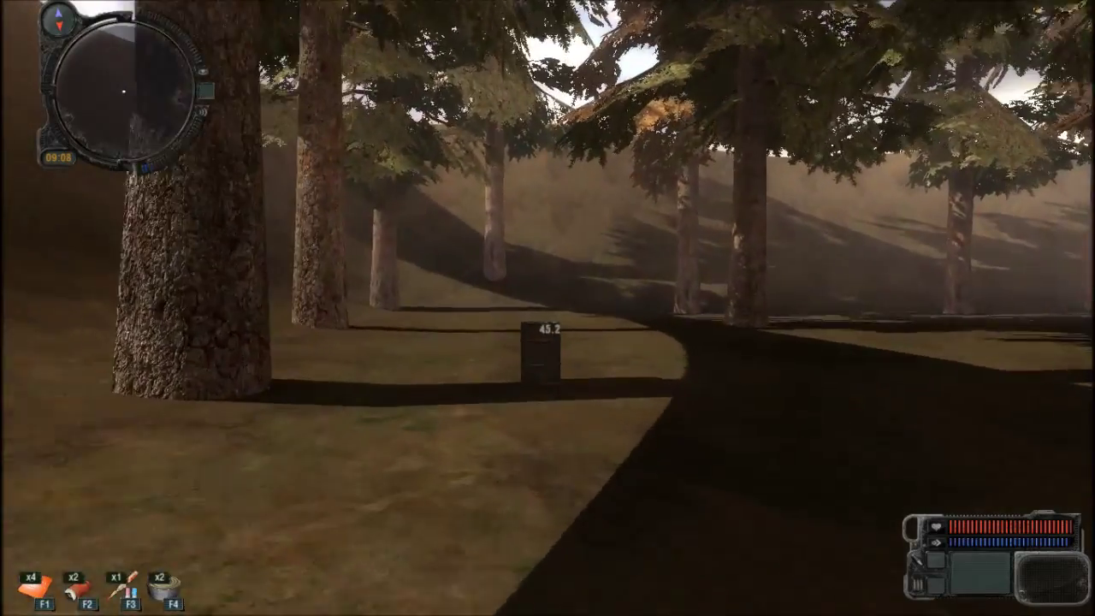